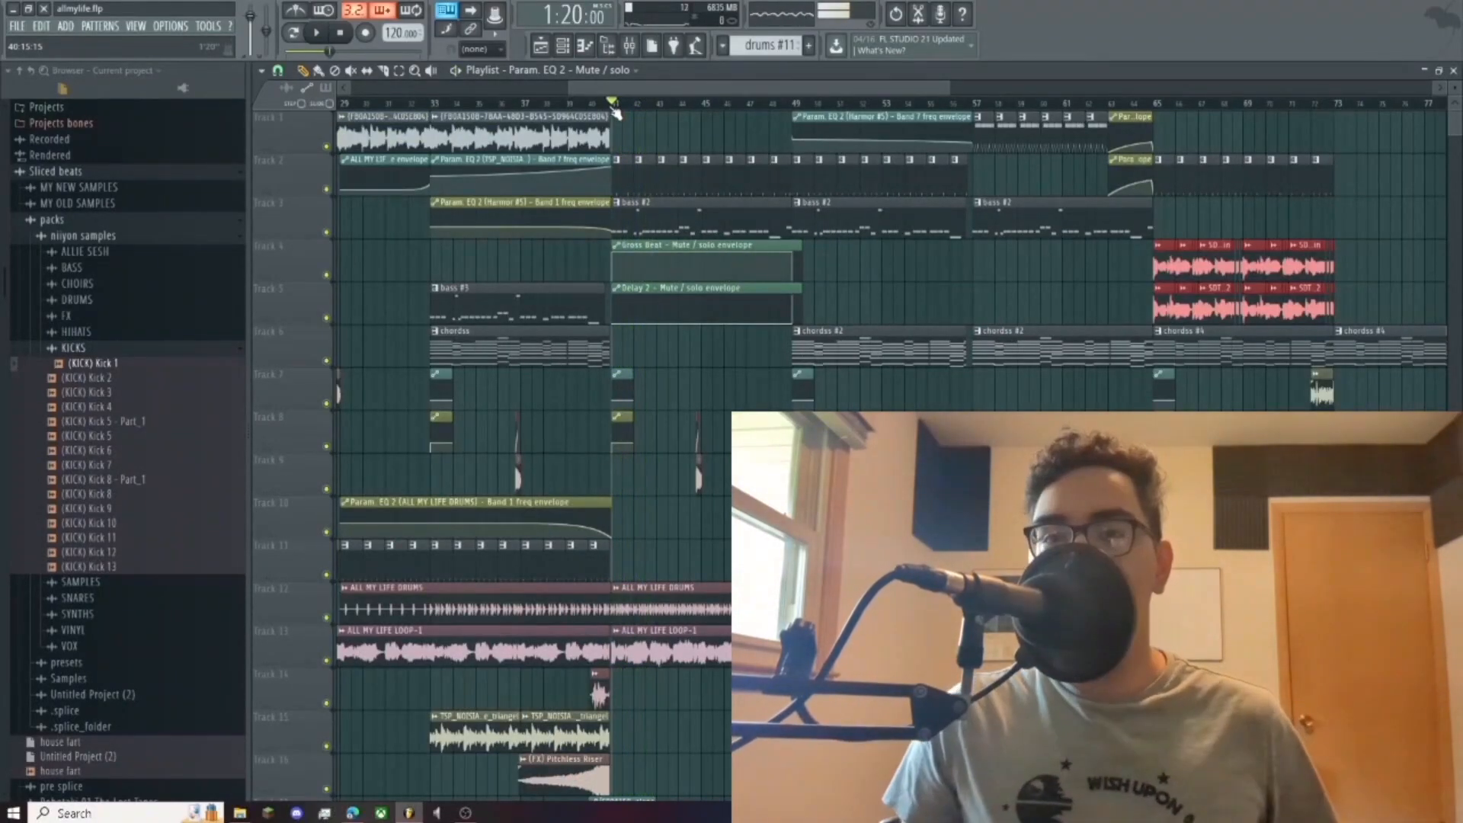
Step: Bring up the mixer and select the side track to view its effects chain
{"action": "key", "text": "space"}
{"action": "key", "text": "F9"}
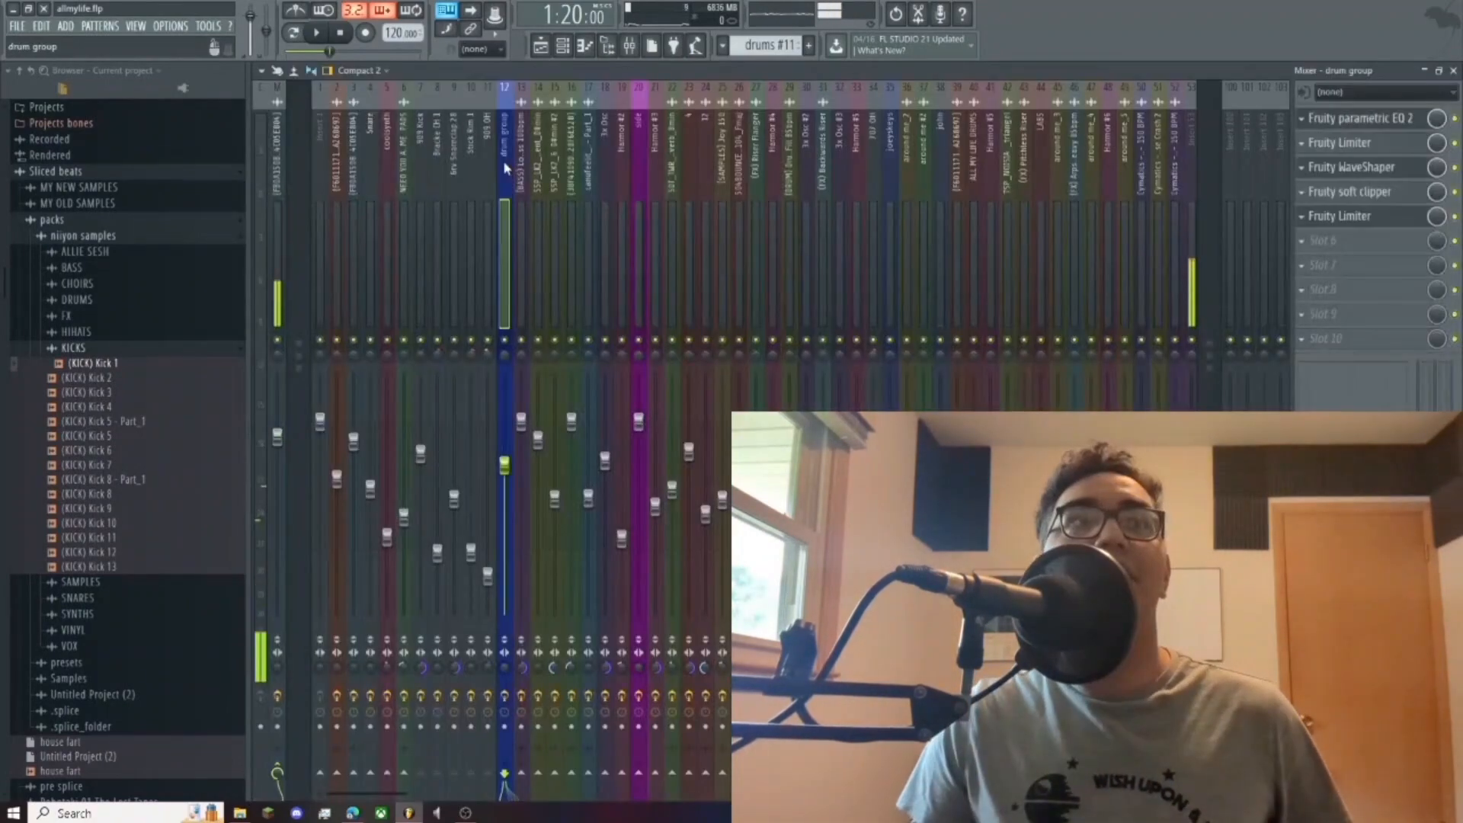
{"action": "left_click", "coordinate": [637, 143]}
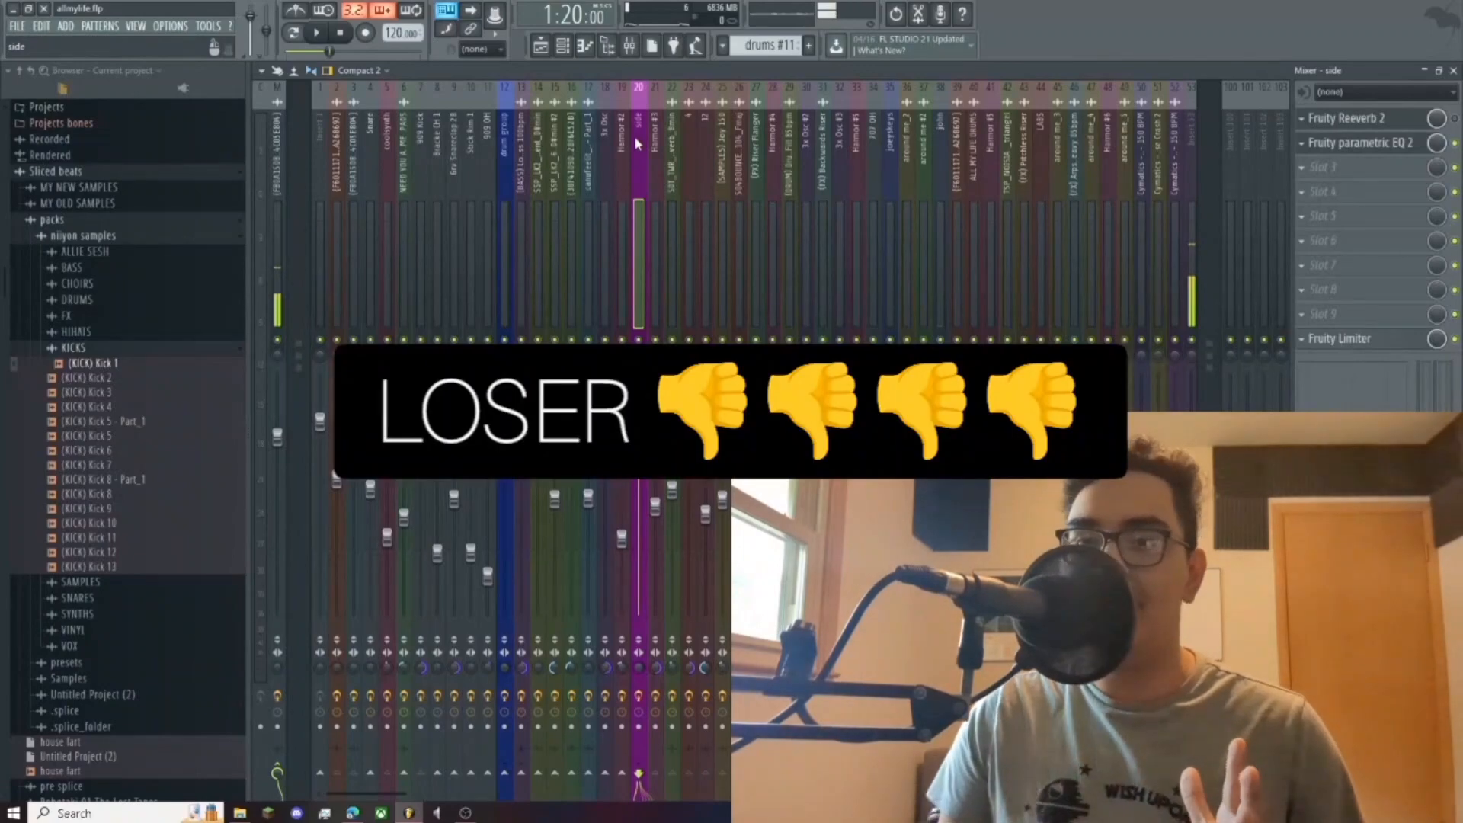
Step: Mute the drum group track in the mixer and play back the section without it
{"action": "left_click", "coordinate": [505, 340]}
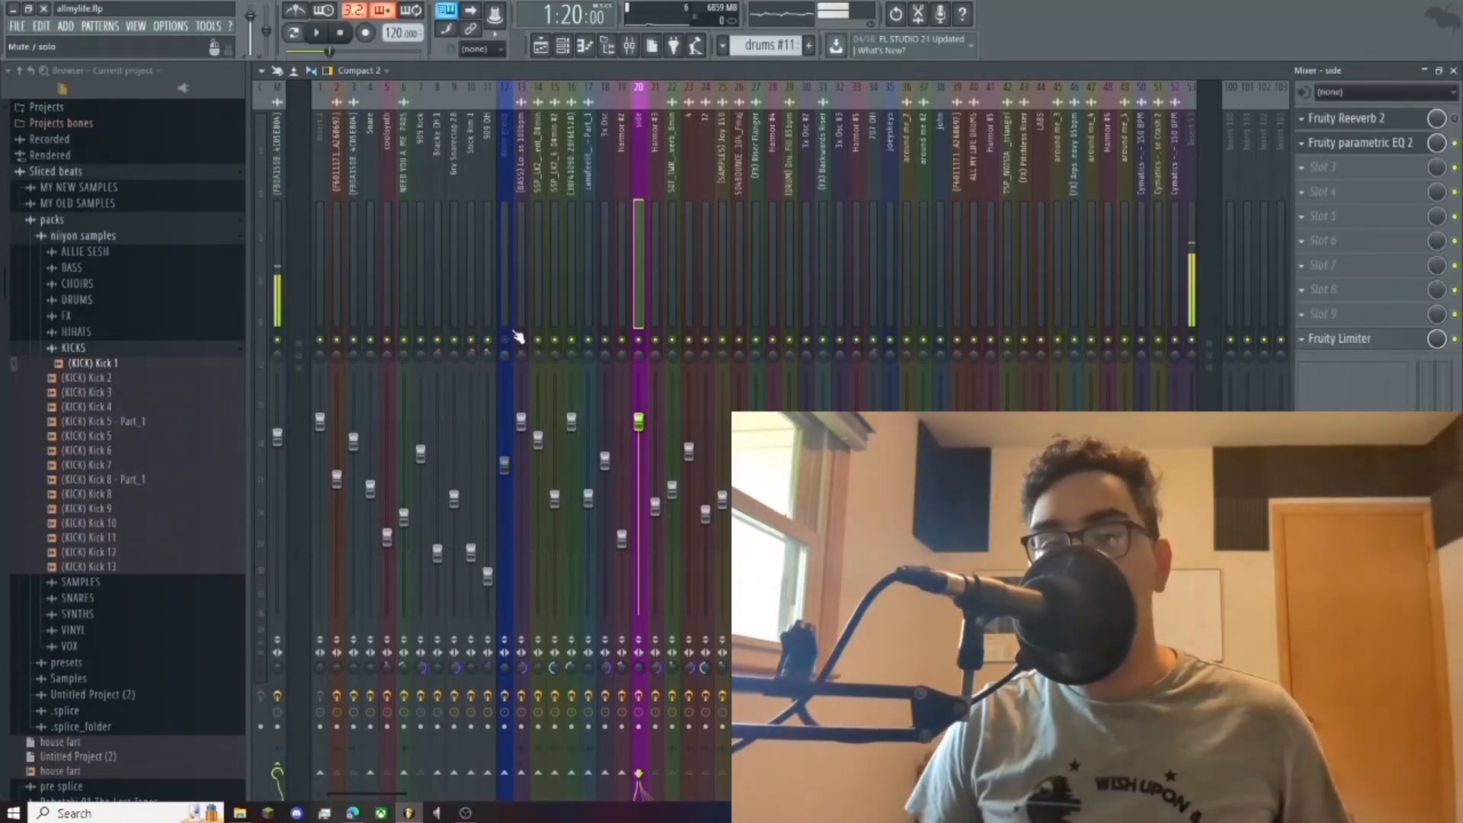
{"action": "key", "text": "space"}
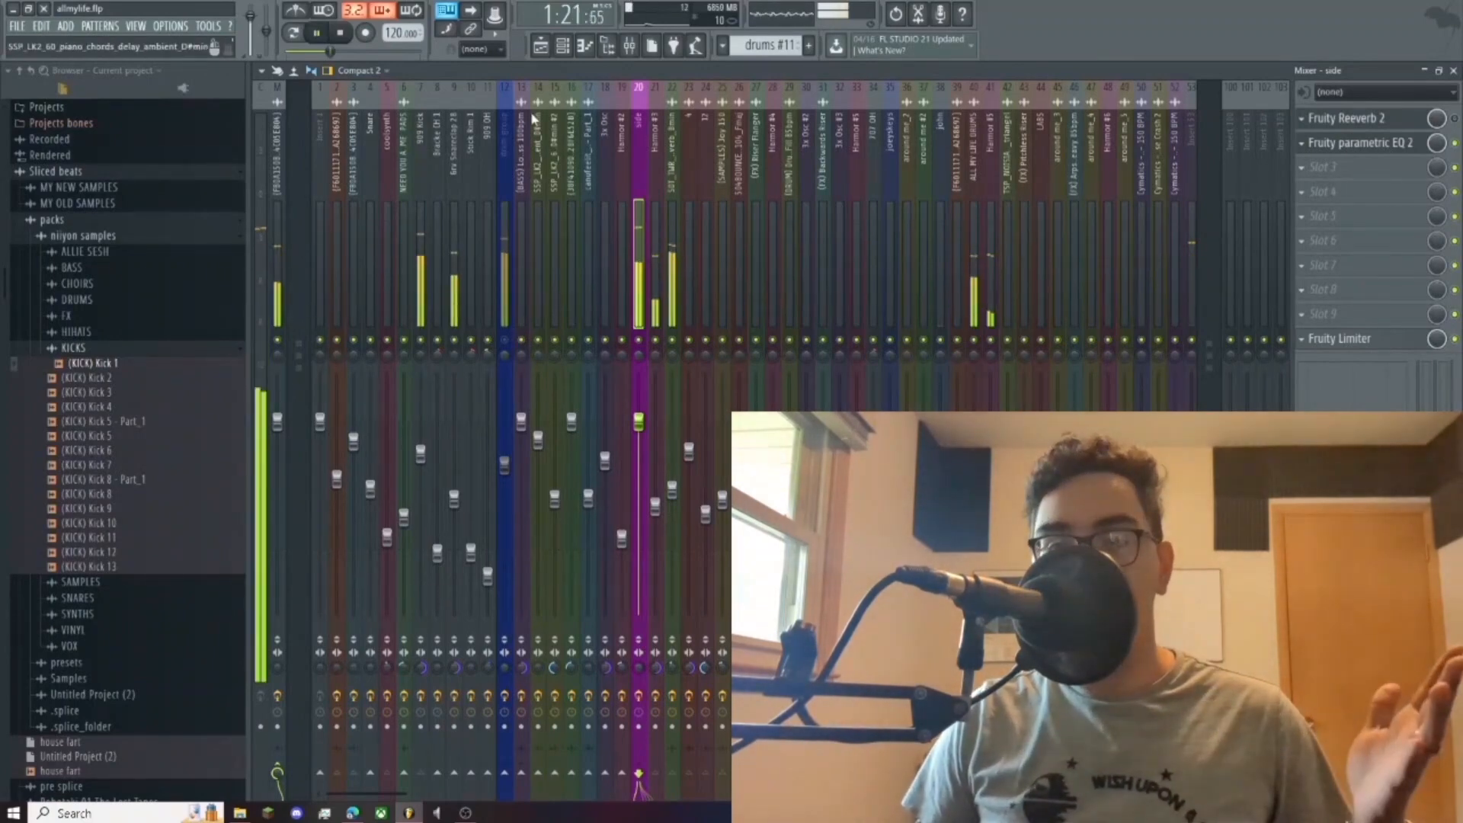
{"action": "key", "text": "space"}
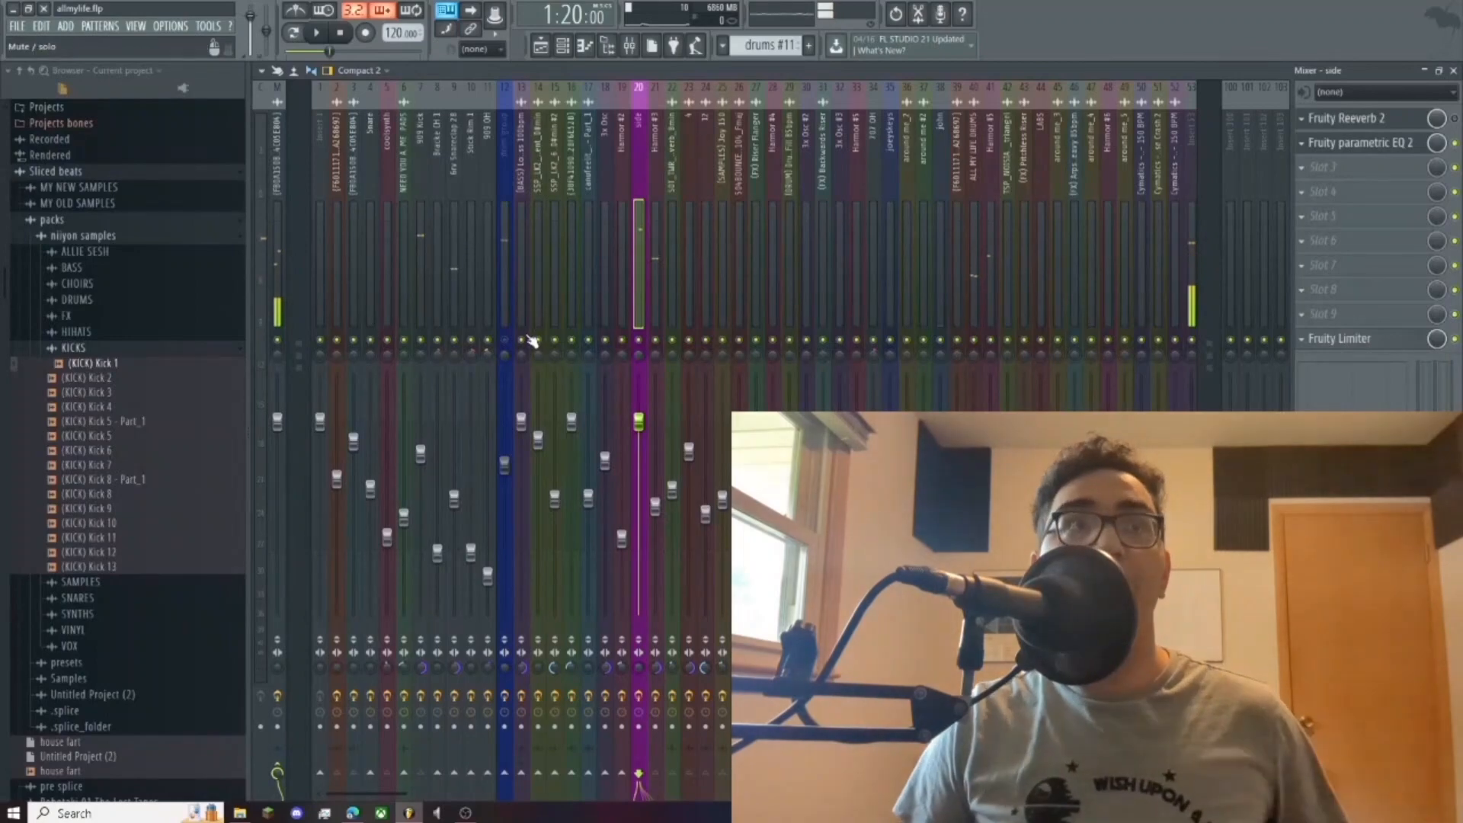
{"action": "key", "text": "space"}
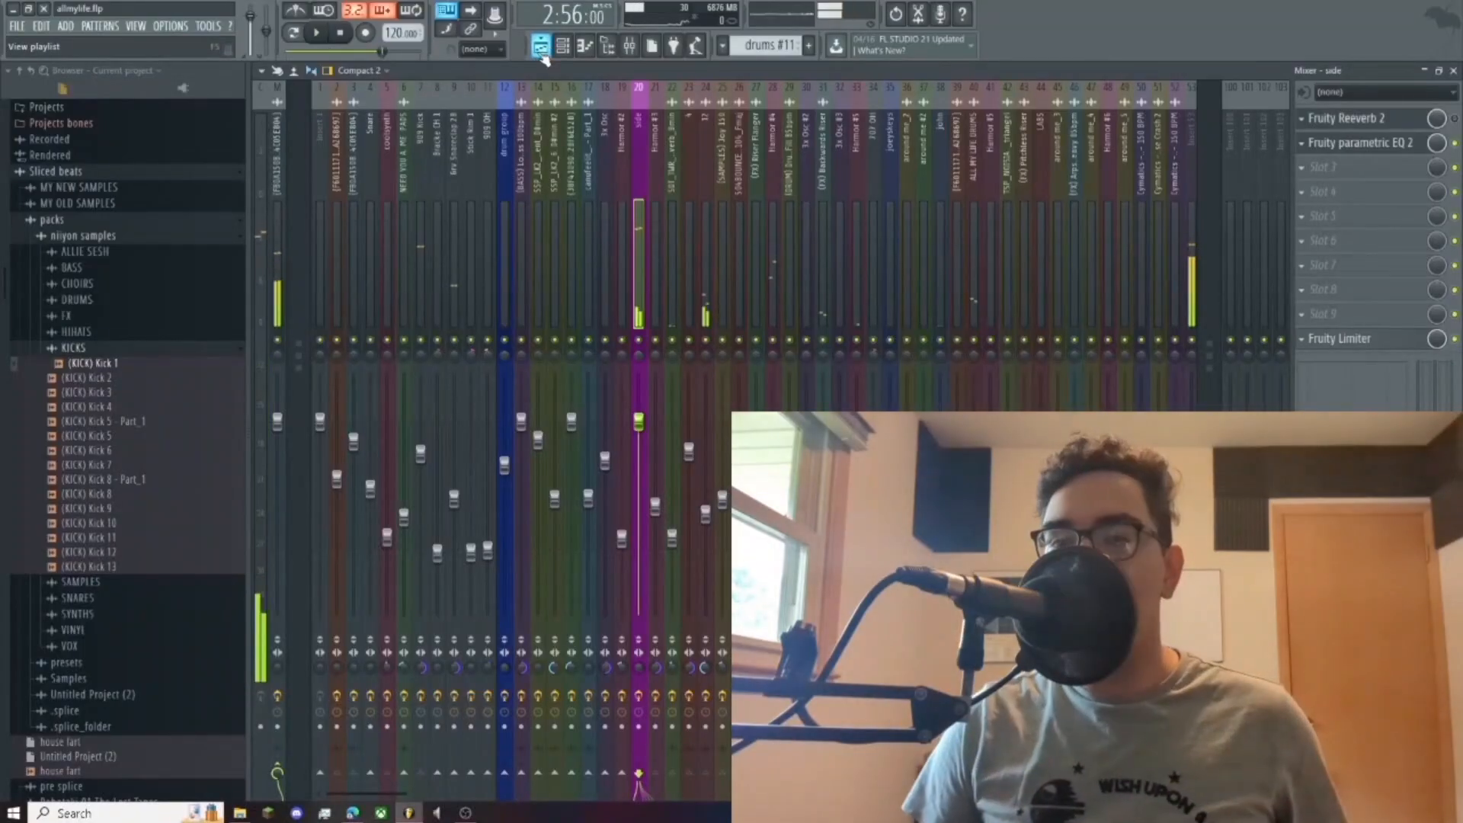
Step: Find the Harmor #5 channel in the channel rack and open its synth to examine the sound settings
{"action": "key", "text": "F5"}
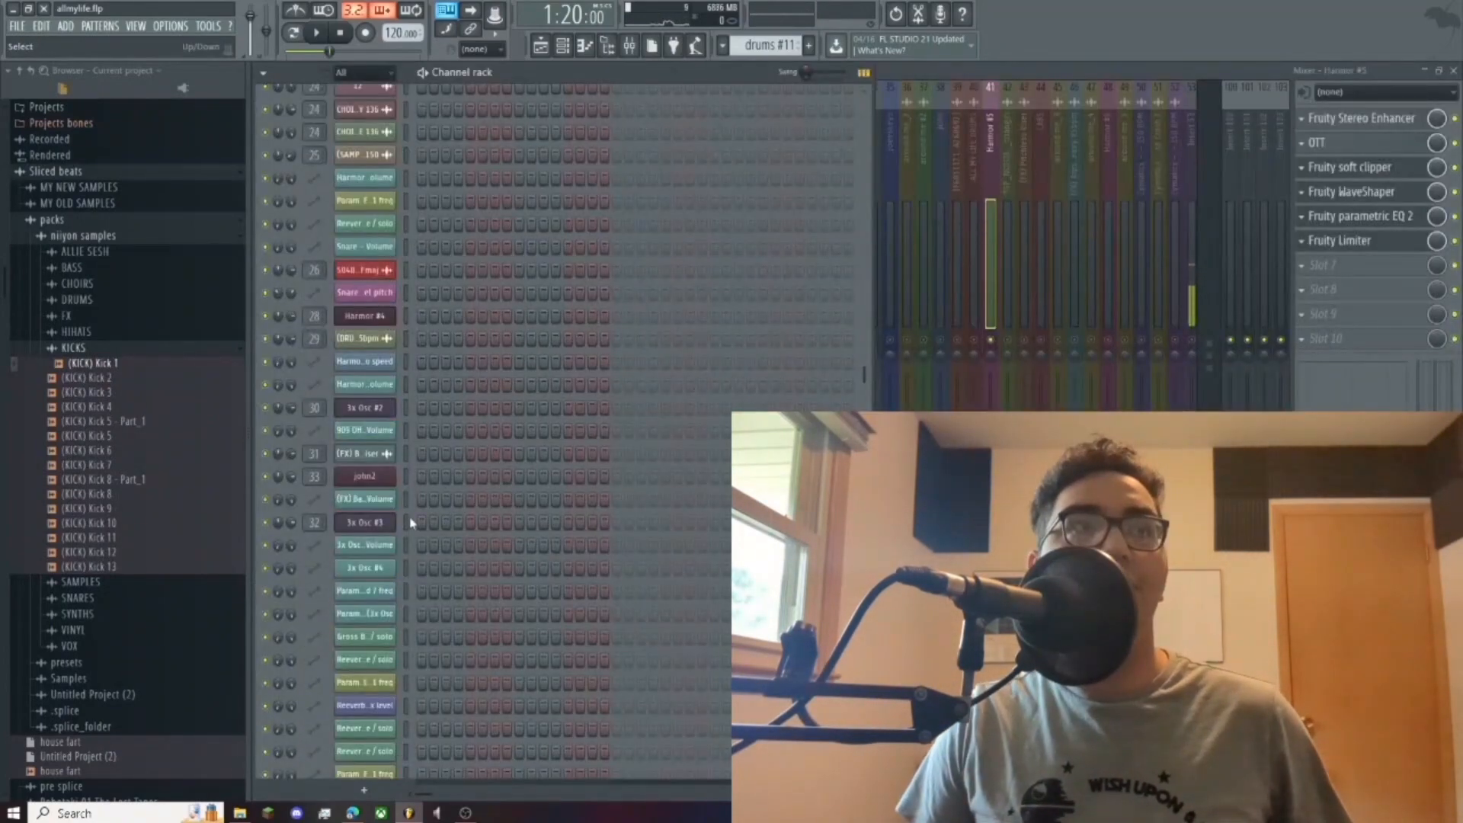
{"action": "scroll", "coordinate": [487, 475], "scroll_direction": "down", "scroll_amount": 10}
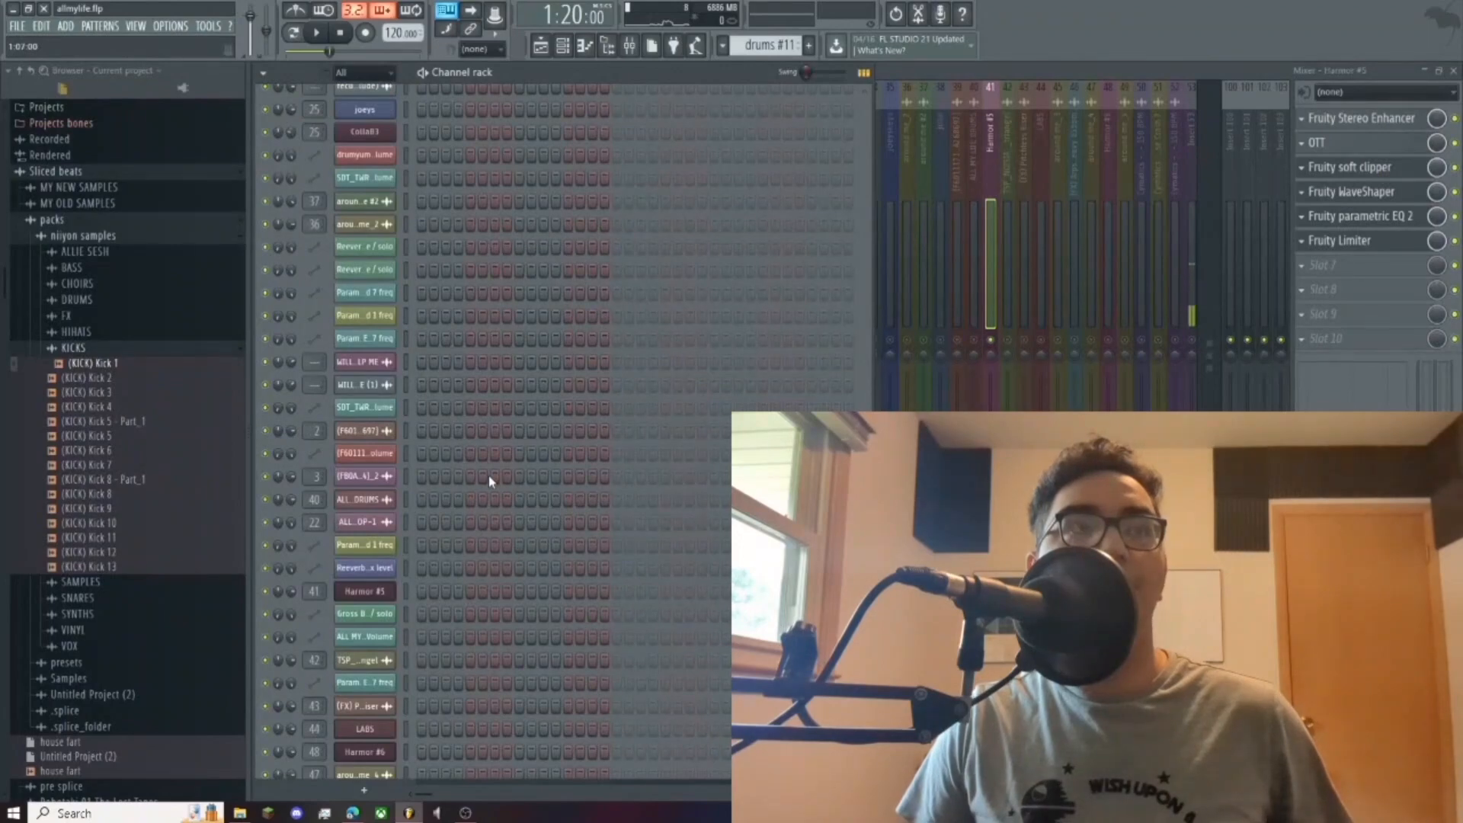
{"action": "left_click", "coordinate": [388, 588]}
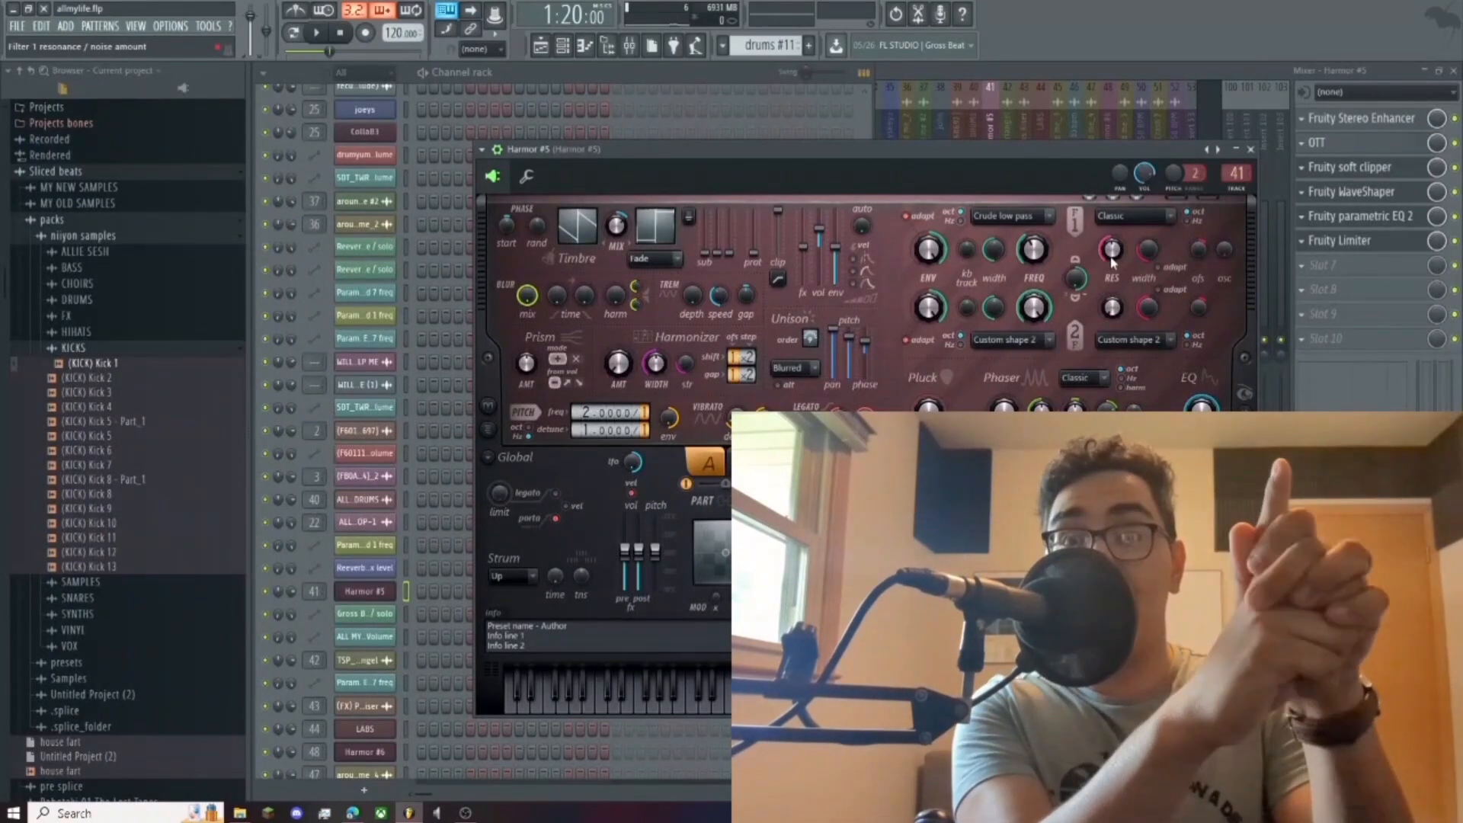
{"action": "key", "text": "space"}
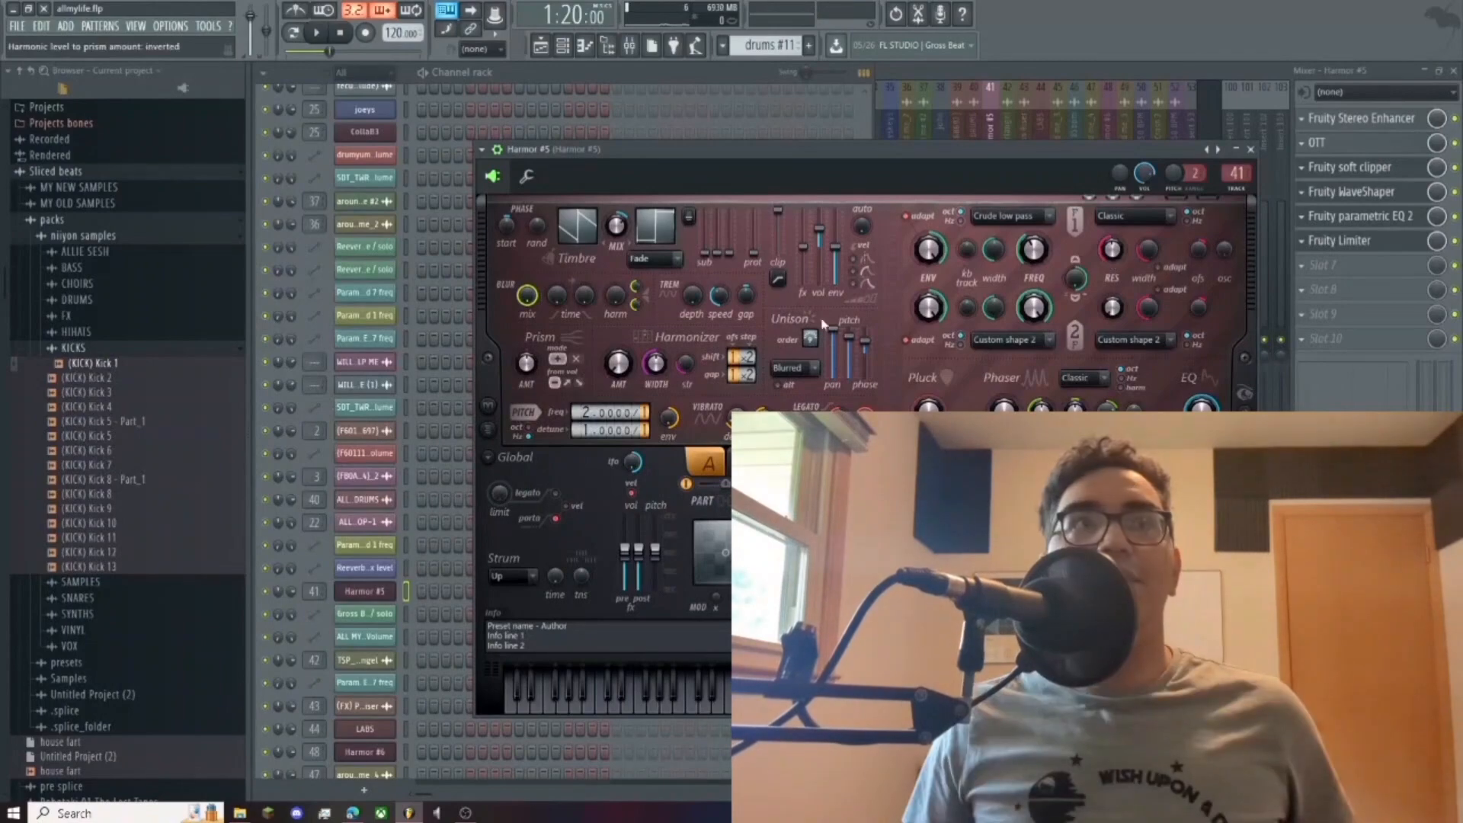
Step: Inspect the Fruity Stereo Enhancer and OTT effects on the Harmor #5 mixer track
{"action": "left_click", "coordinate": [1386, 127]}
{"action": "left_click", "coordinate": [1385, 127]}
{"action": "left_click", "coordinate": [1385, 127]}
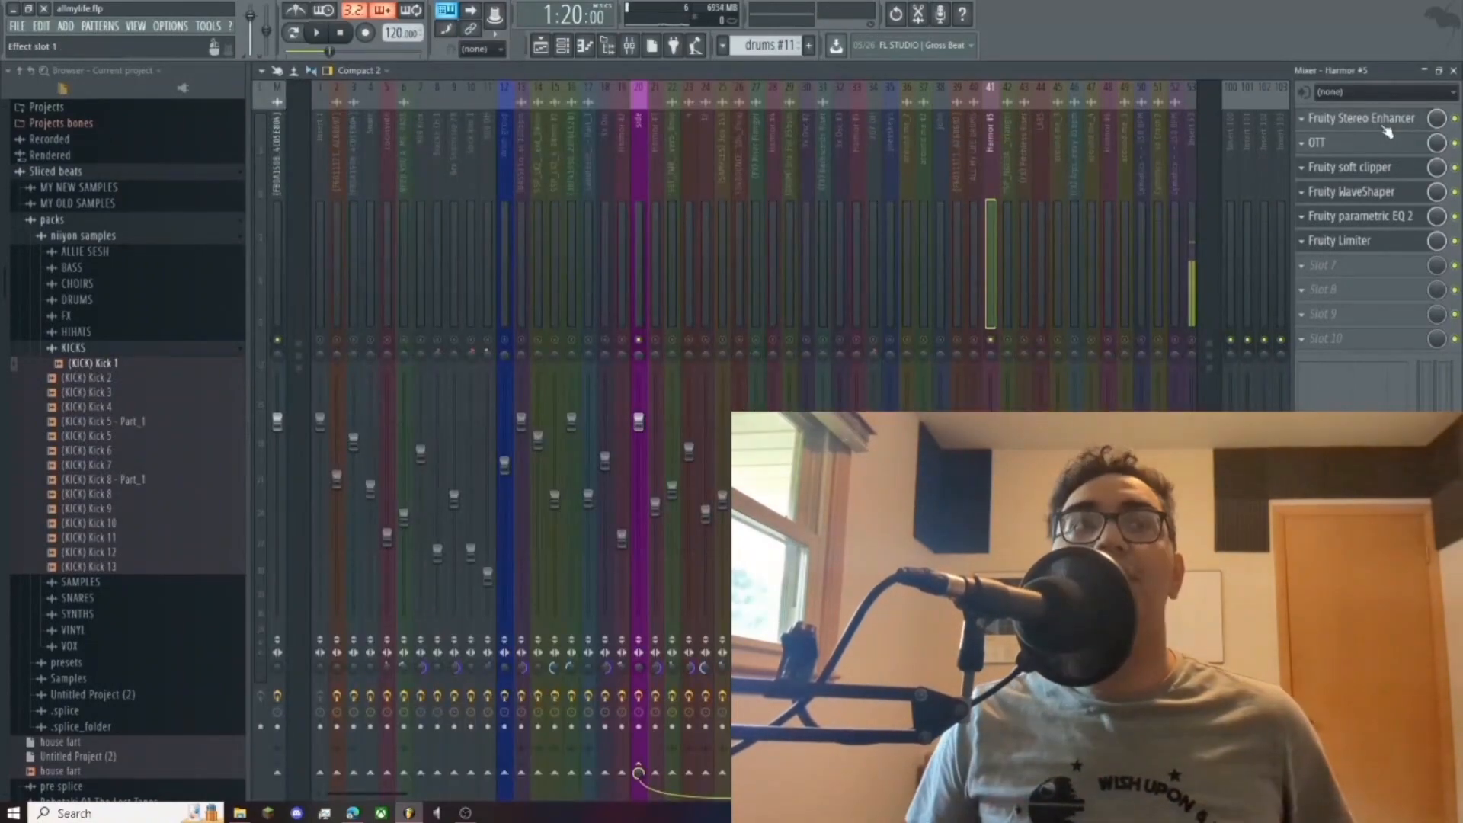
{"action": "left_click", "coordinate": [1385, 127]}
{"action": "left_click", "coordinate": [1385, 127]}
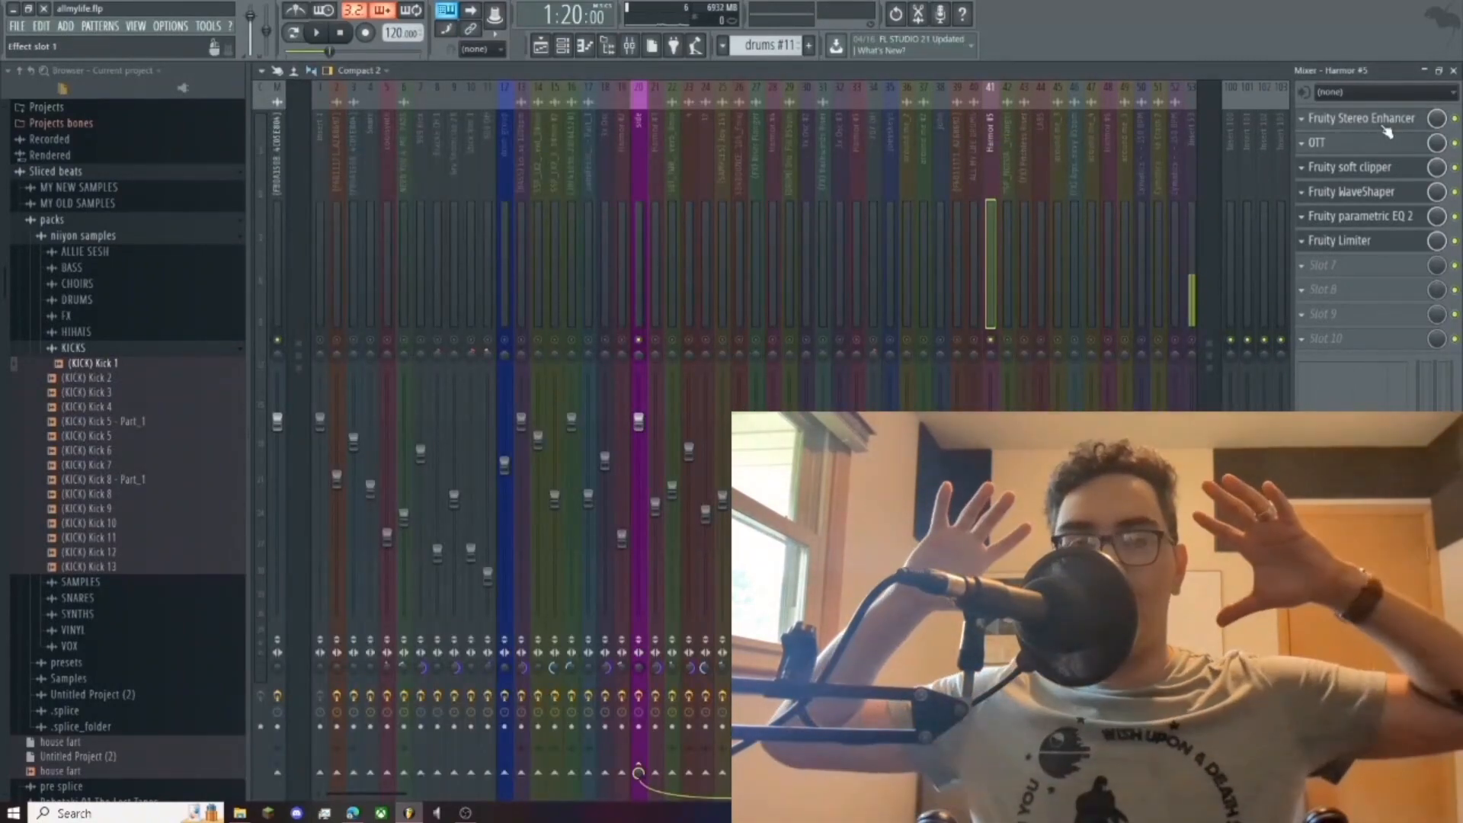
{"action": "left_click", "coordinate": [1324, 149]}
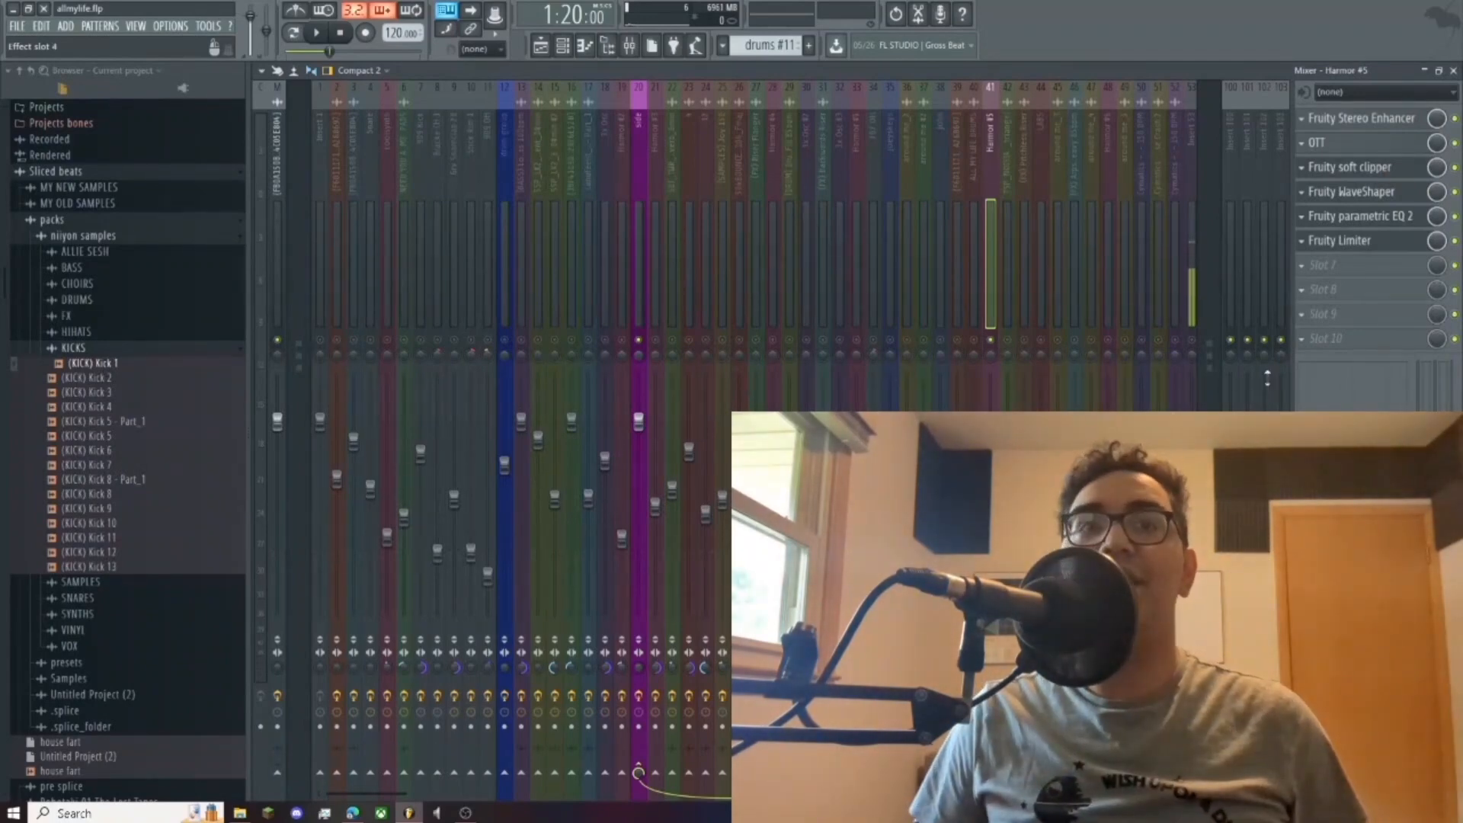
Step: Play back the section repeatedly with the Harmor #5 mixer track soloed
{"action": "key", "text": "space"}
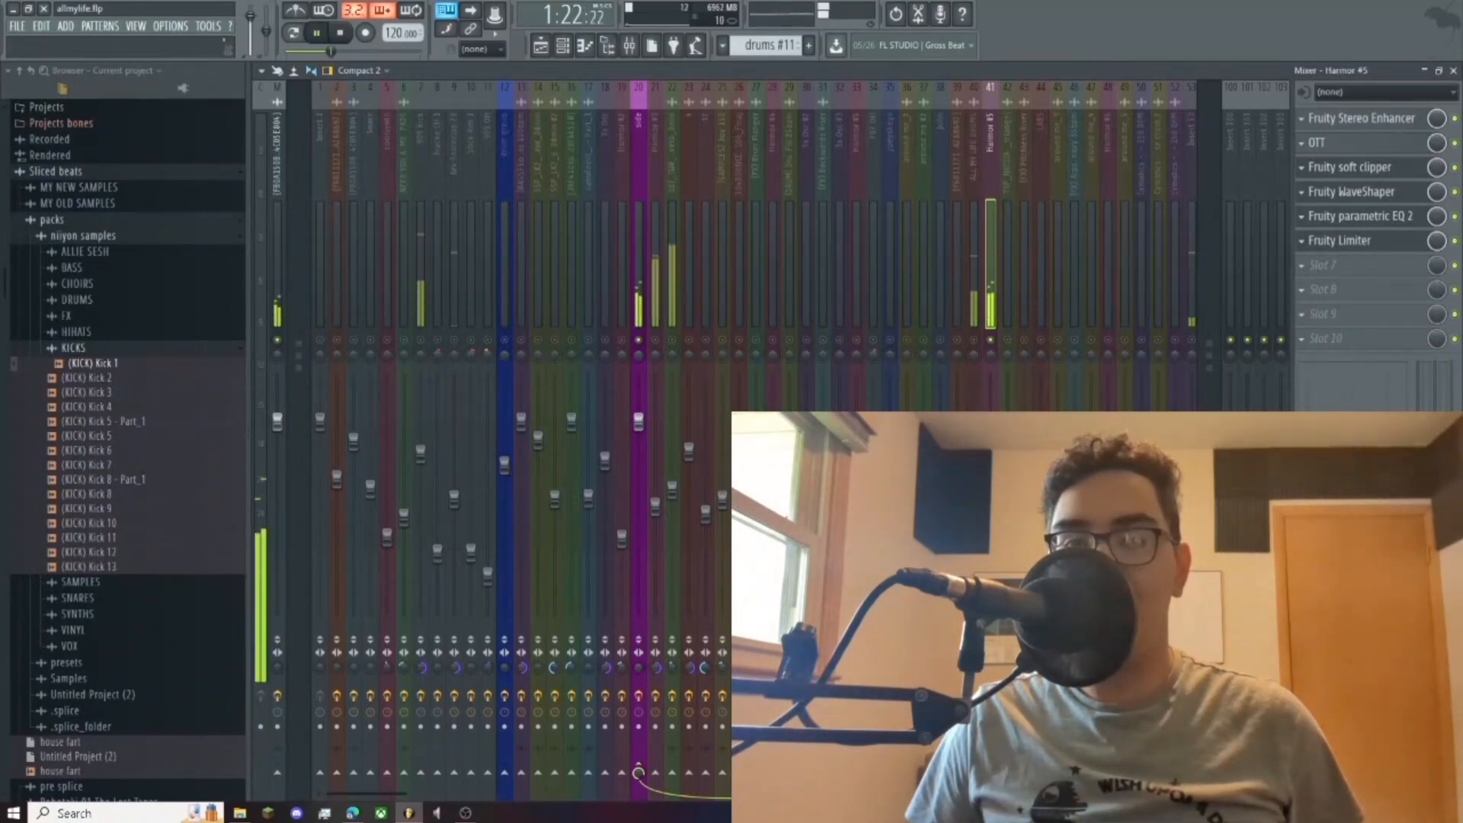
{"action": "key", "text": "space"}
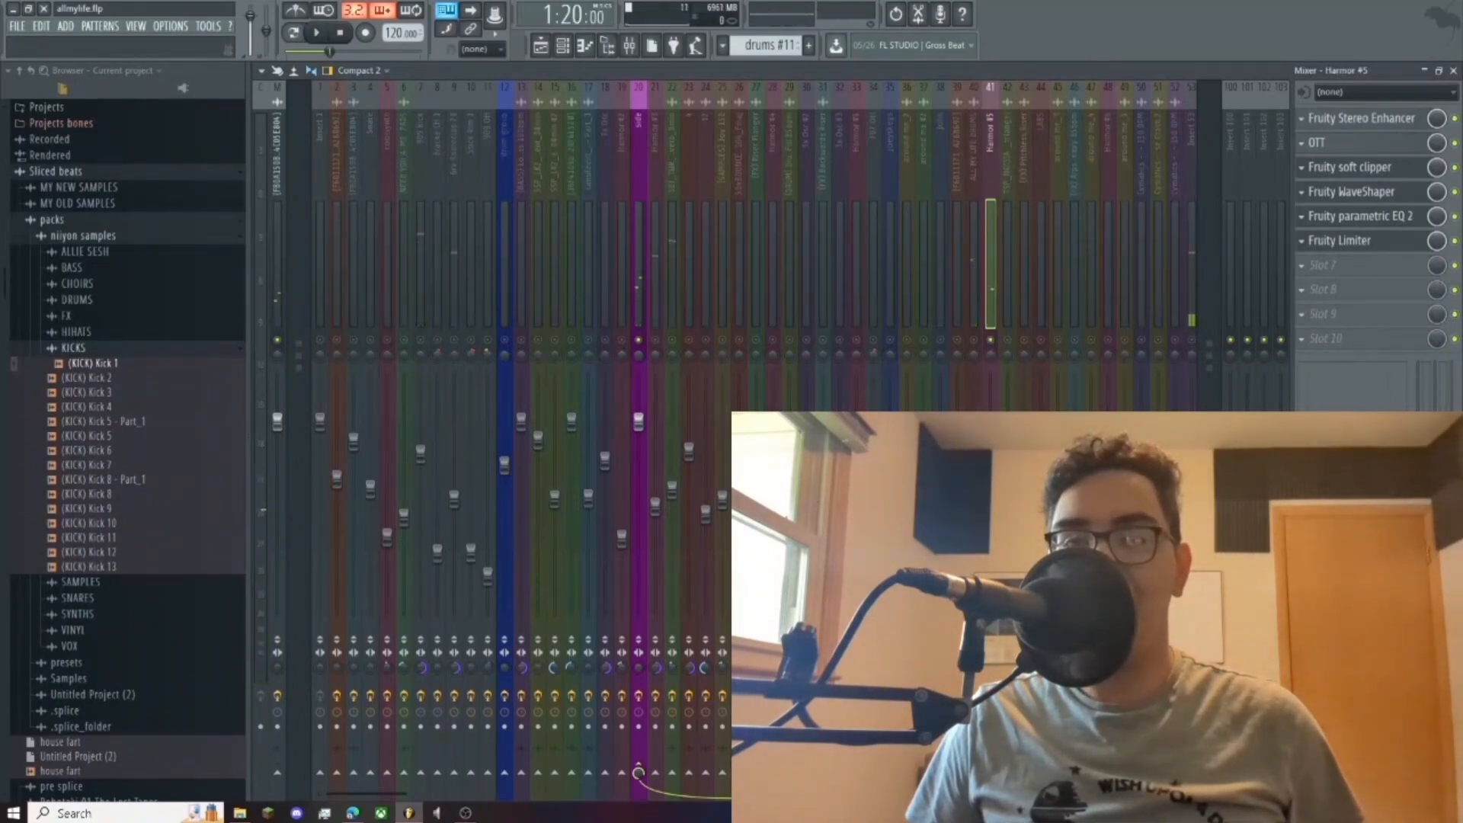
{"action": "key", "text": "space"}
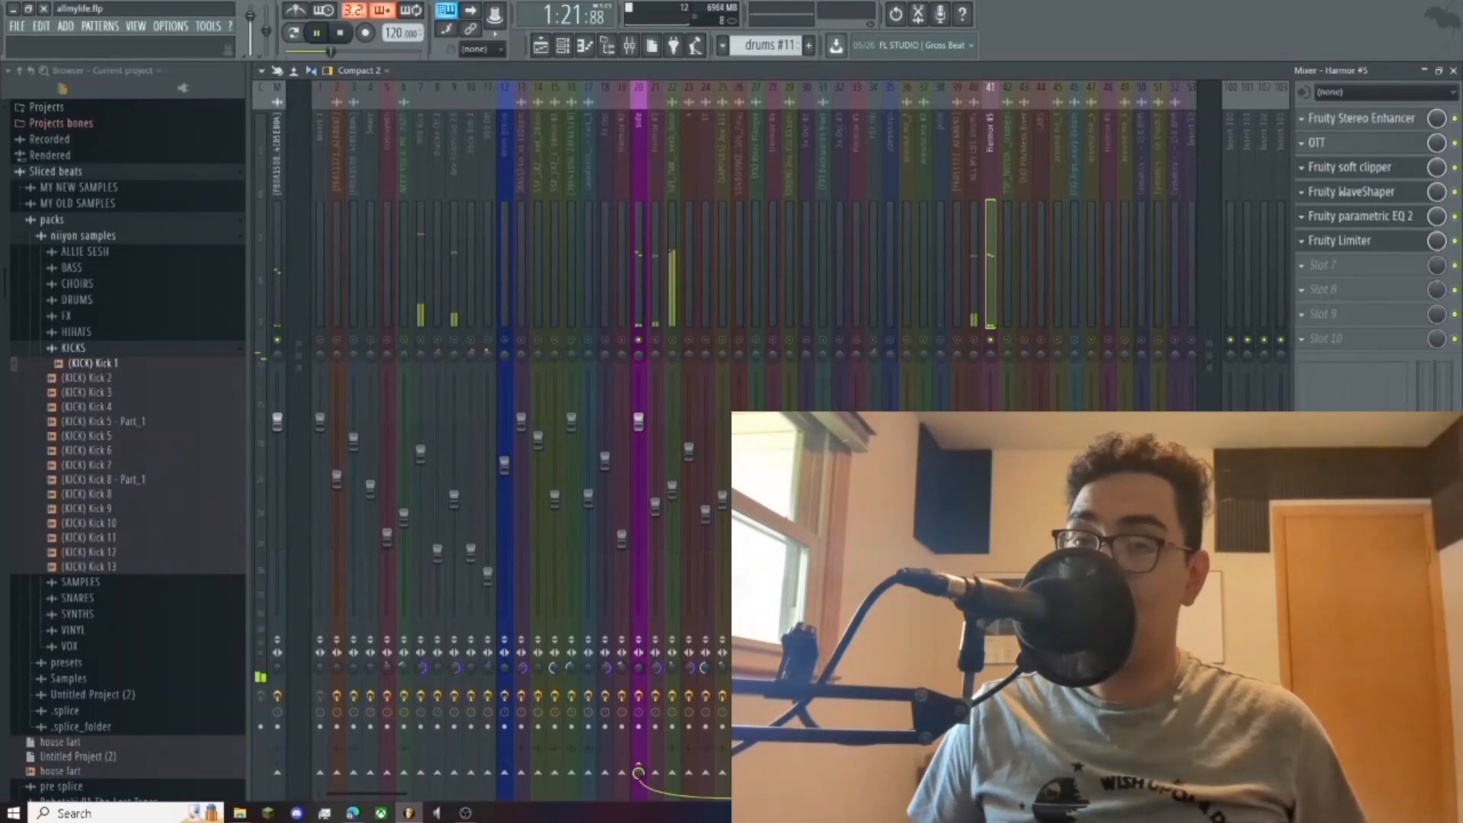
{"action": "key", "text": "space"}
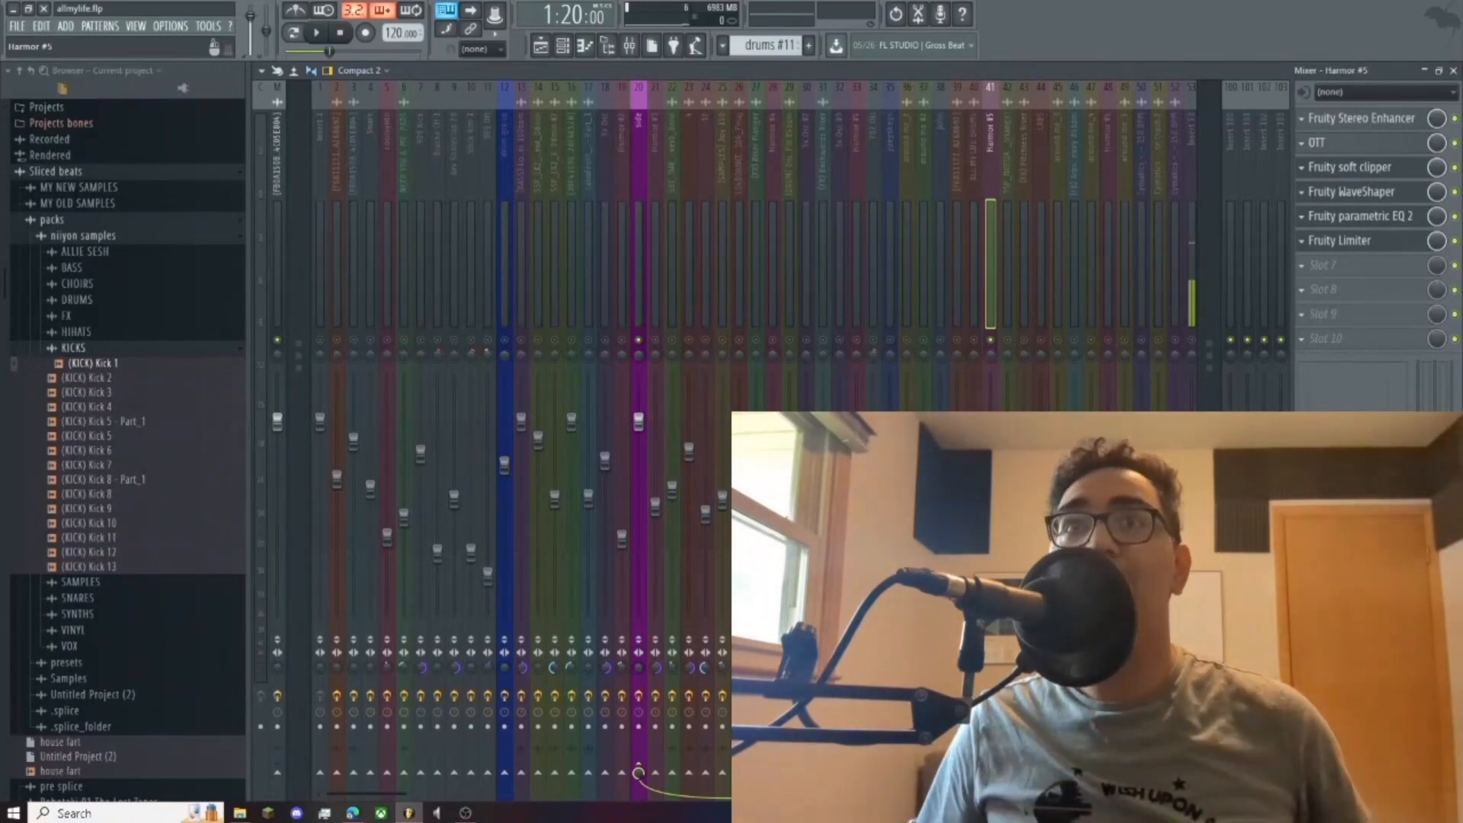
Step: Examine Fruity parametric EQ 2 and Fruity Limiter on the Harmor #5 track, and turn off its solo
{"action": "left_click", "coordinate": [1360, 216]}
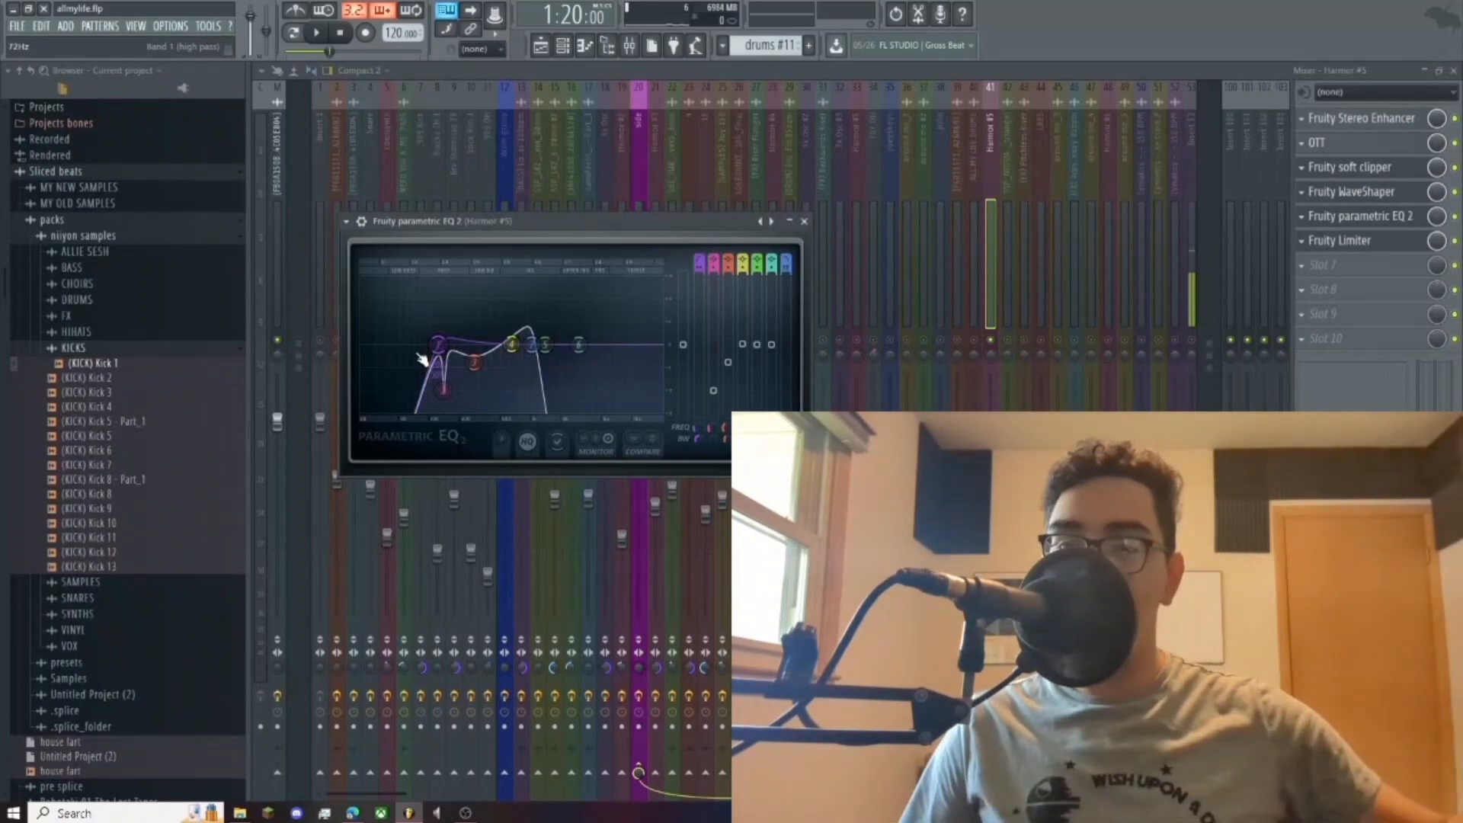
{"action": "left_click", "coordinate": [1348, 240]}
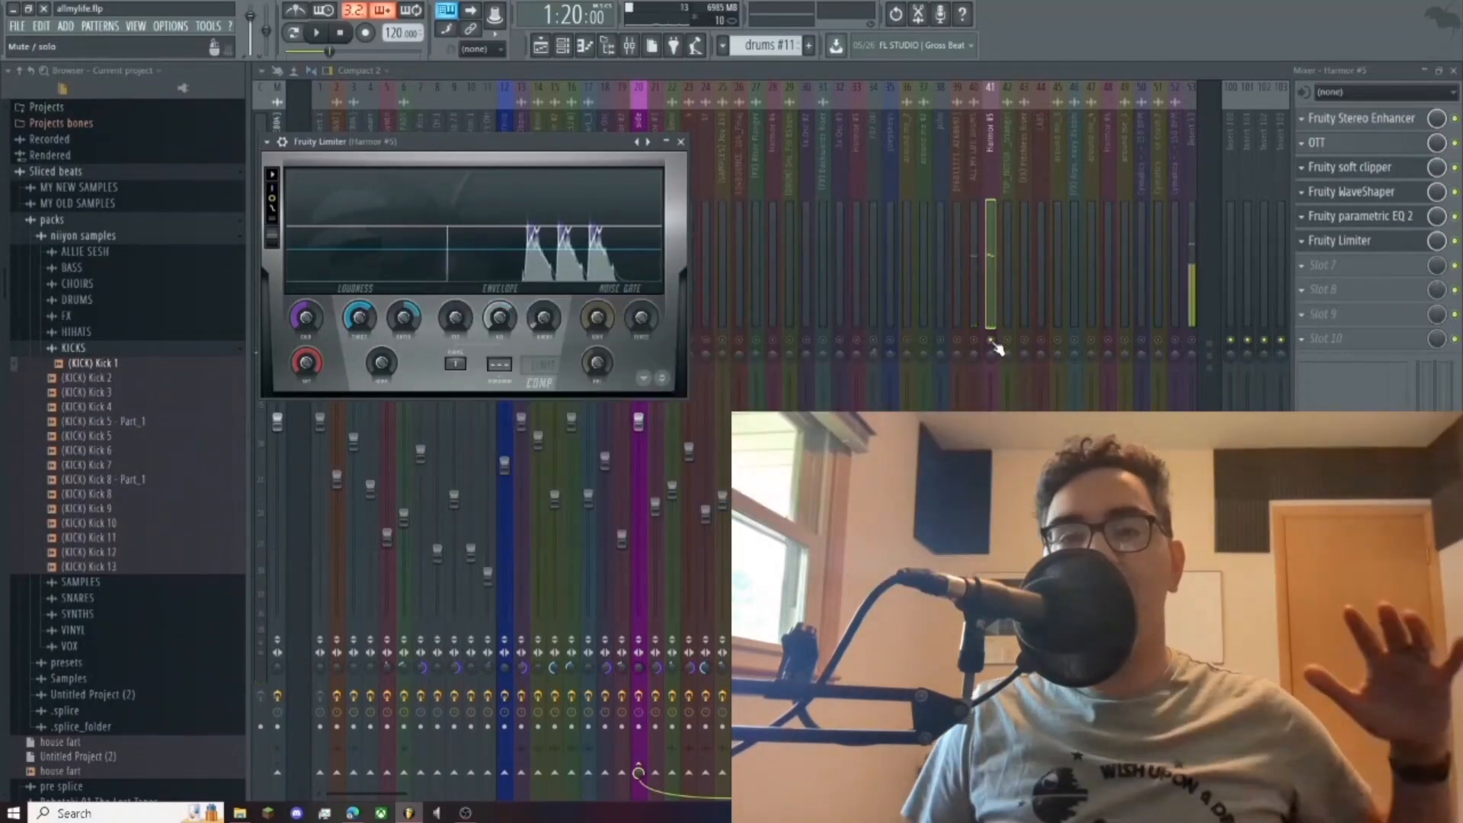
{"action": "right_click", "coordinate": [991, 341]}
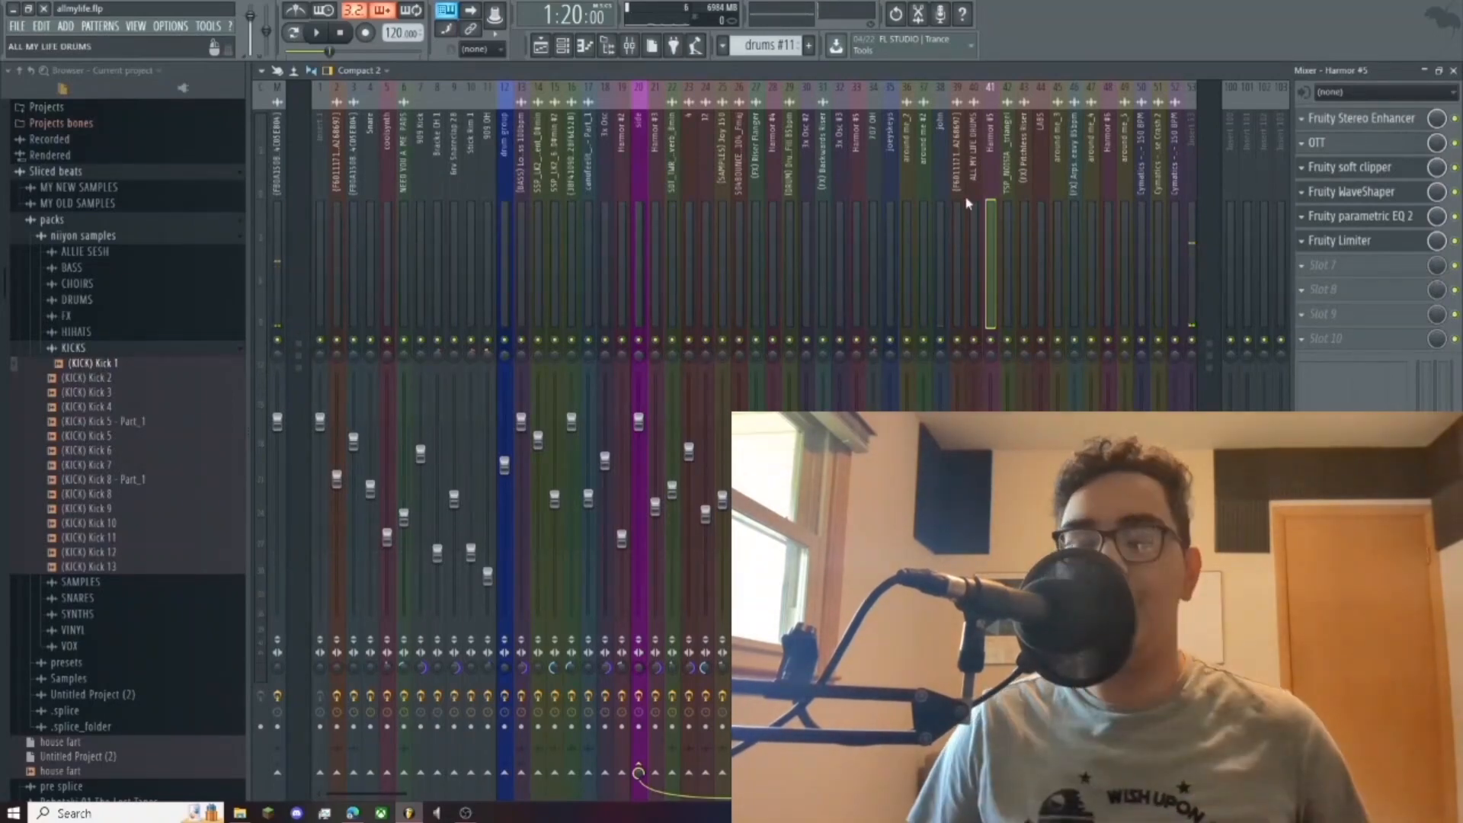
Step: Select mixer Insert 53 and inspect its Fruity parametric EQ 2 and the Fruity Limiter at the end of its chain
{"action": "scroll", "coordinate": [958, 189], "scroll_direction": "down", "scroll_amount": 2}
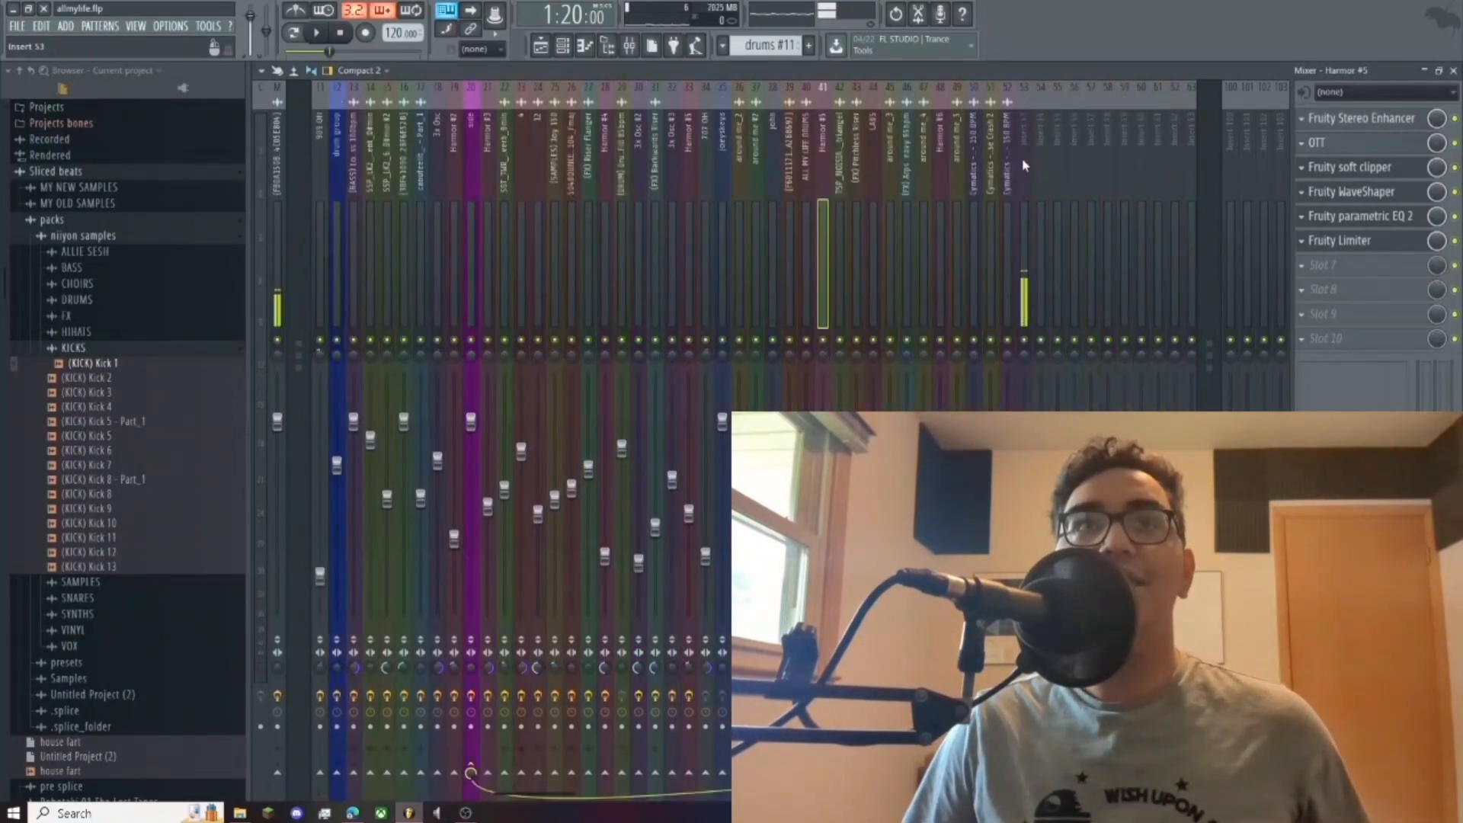
{"action": "left_click", "coordinate": [1023, 163]}
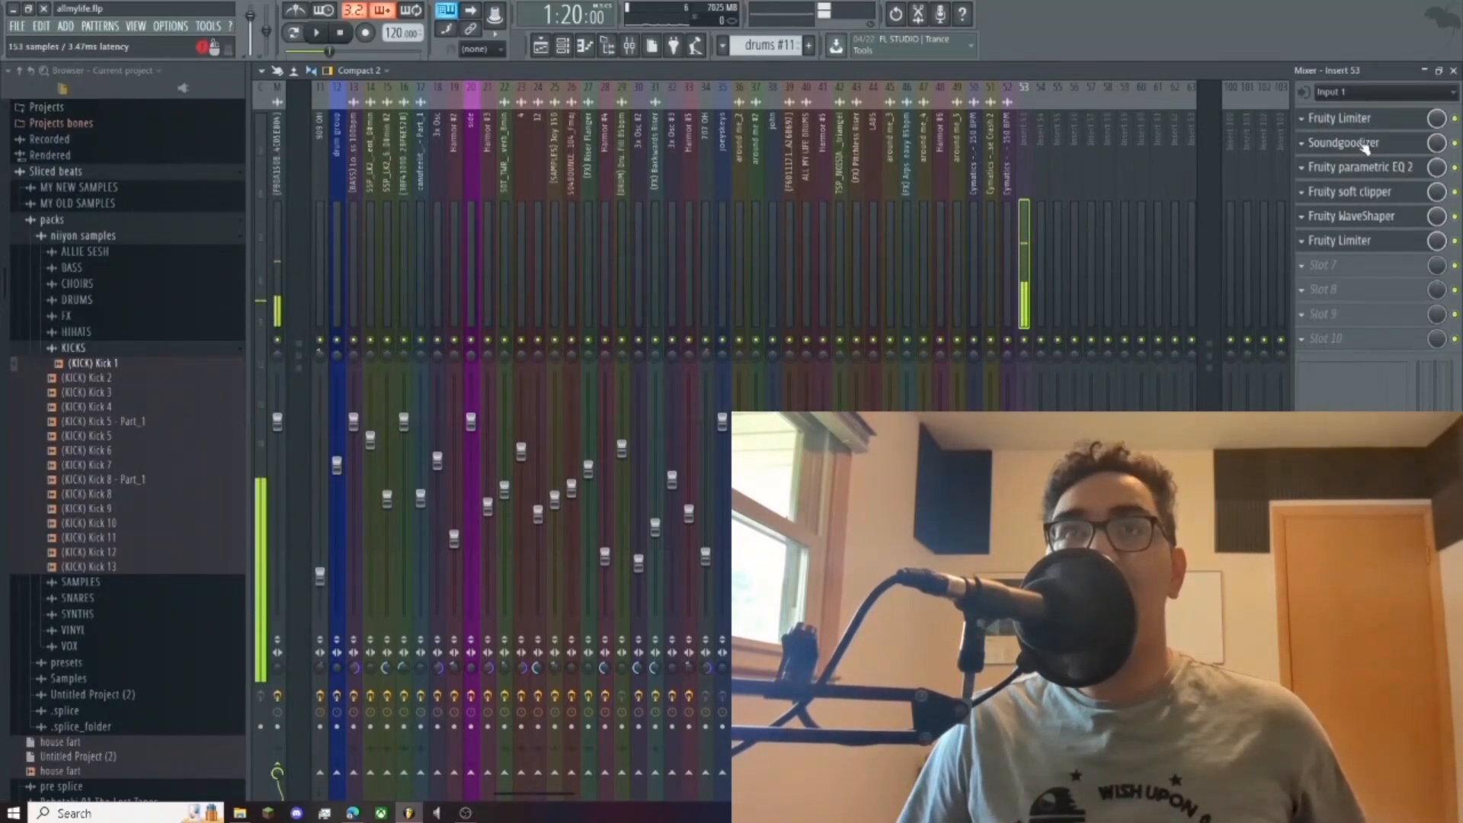
{"action": "left_click", "coordinate": [1357, 171]}
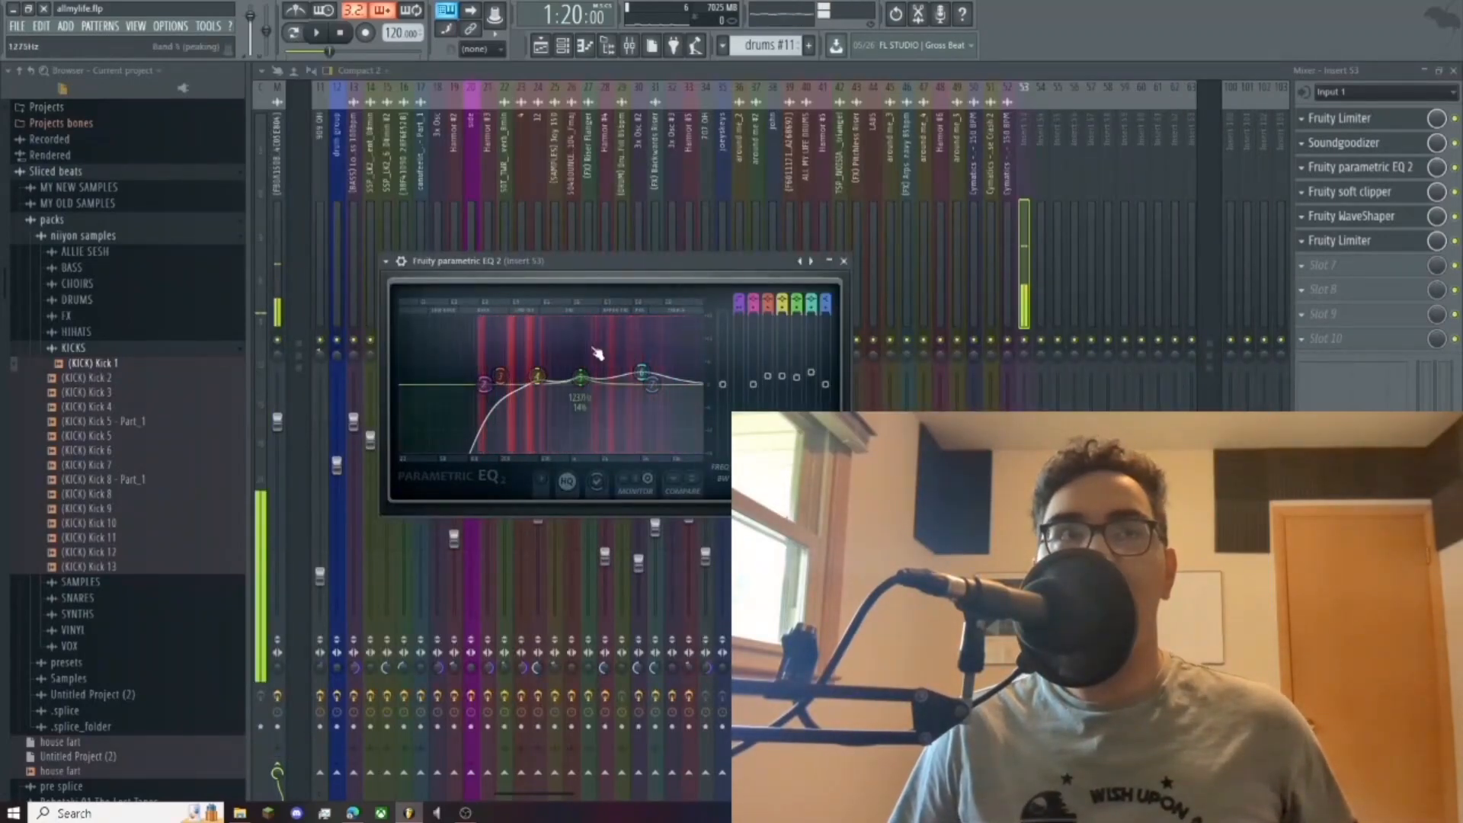
{"action": "left_click", "coordinate": [843, 261]}
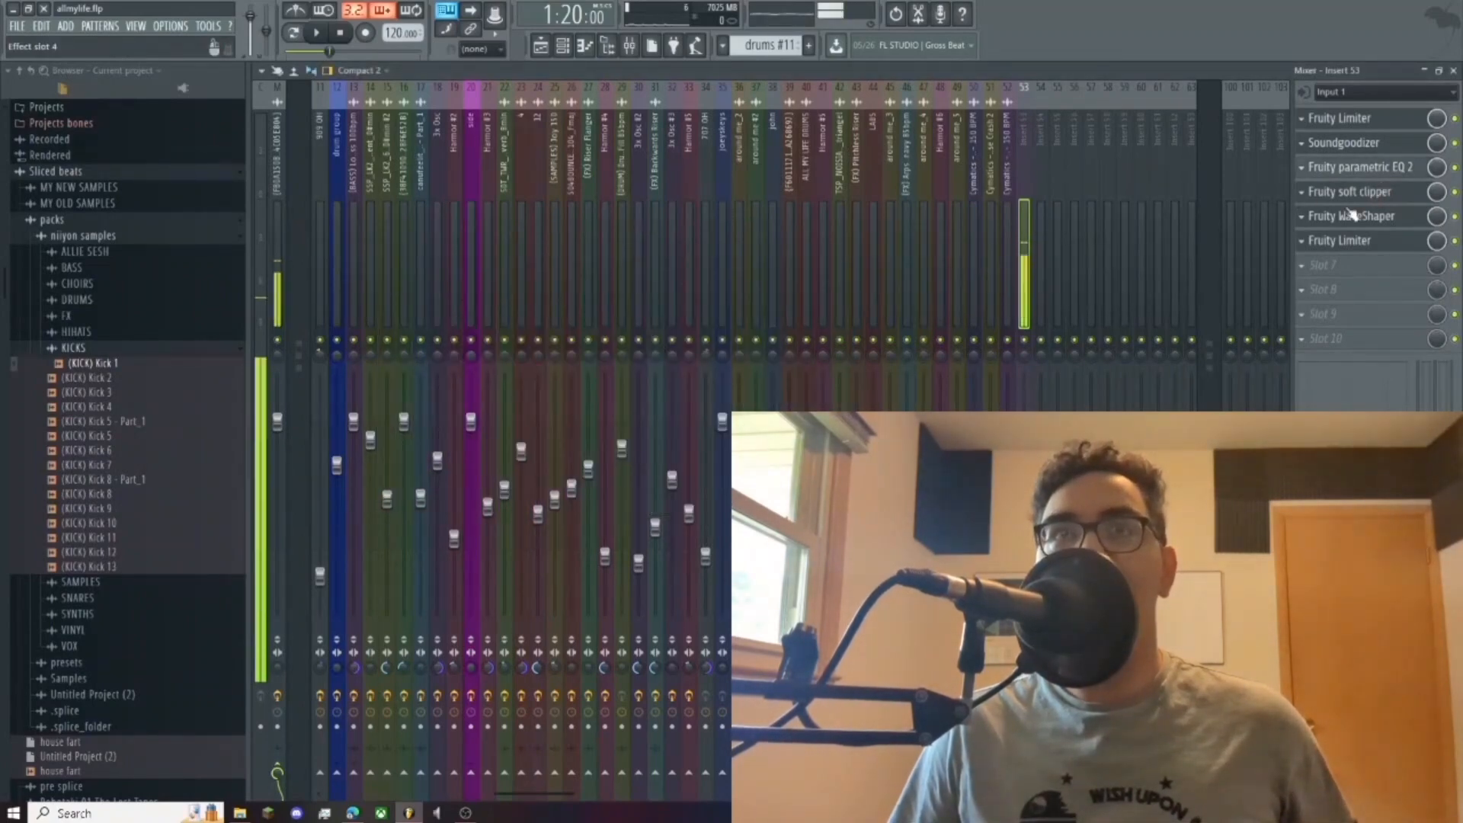
{"action": "left_click", "coordinate": [1361, 244]}
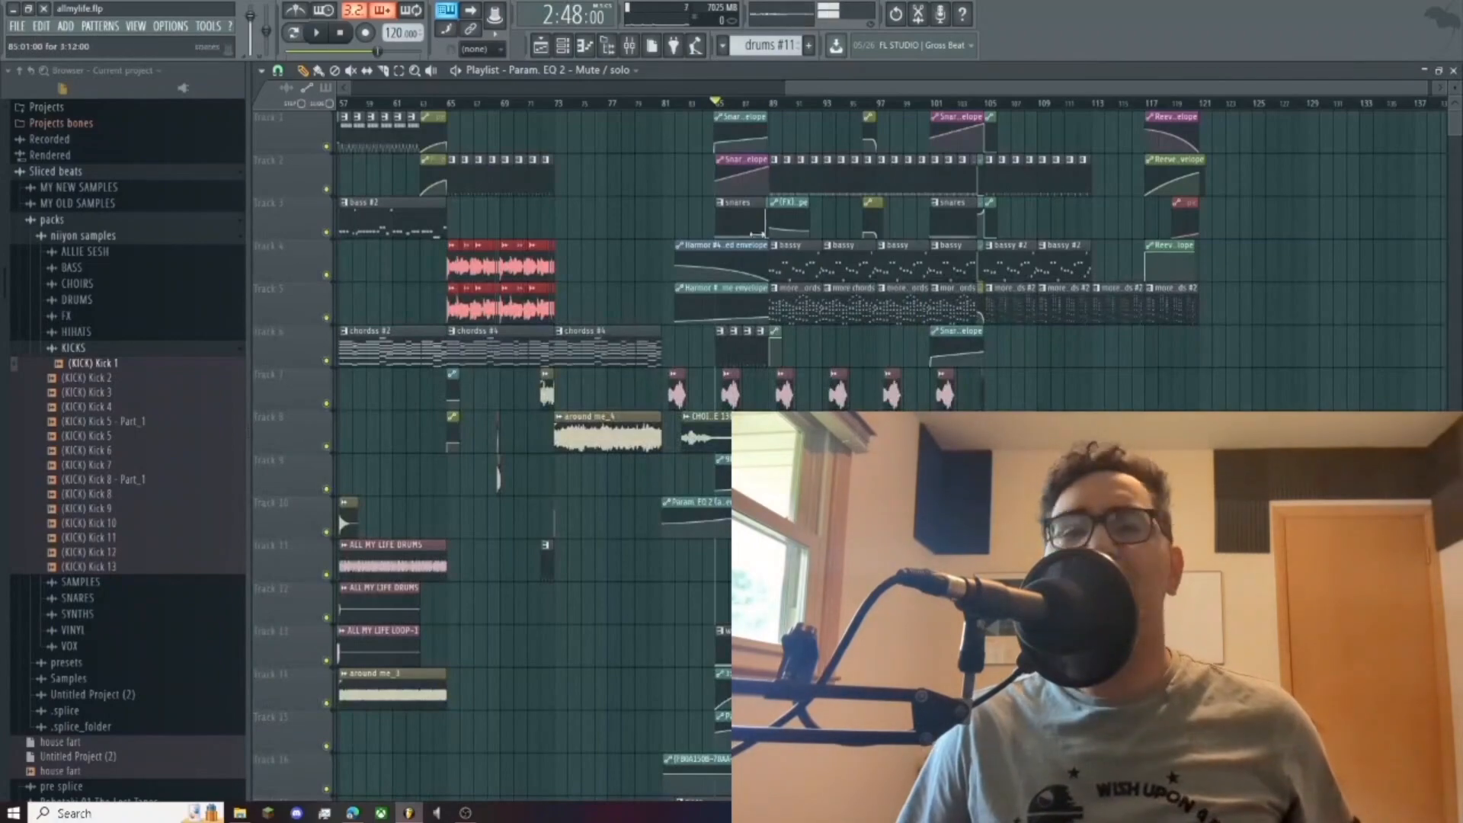
Step: Move the song position to bar 81 in the playlist, where the minor pattern starts, and play from there
{"action": "scroll", "coordinate": [763, 317], "scroll_direction": "up", "scroll_amount": 4}
{"action": "scroll", "coordinate": [836, 384], "scroll_direction": "down", "scroll_amount": 6}
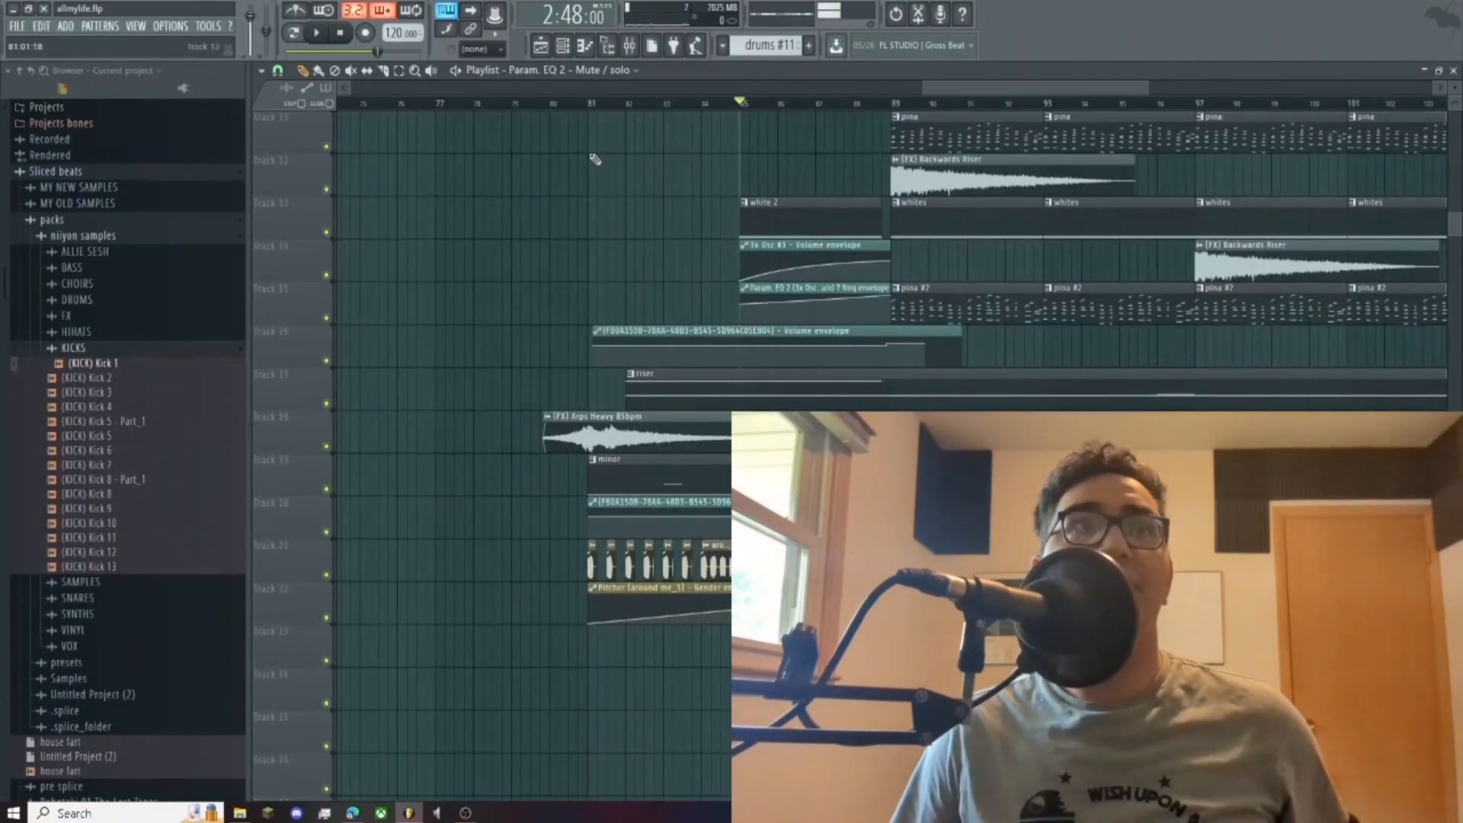
{"action": "left_click", "coordinate": [589, 102]}
{"action": "left_click", "coordinate": [630, 49]}
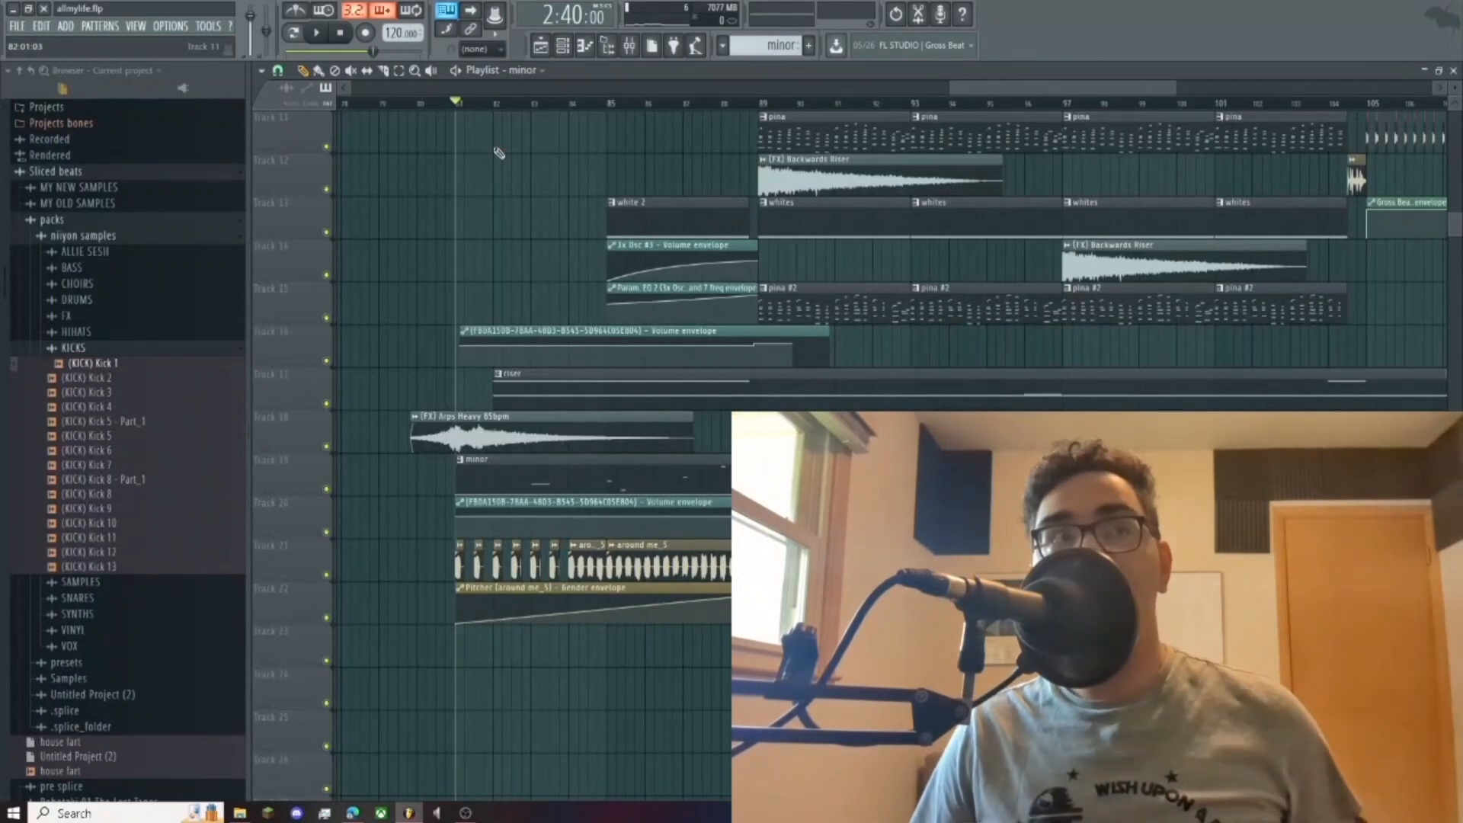
{"action": "key", "text": "space"}
Step: Open the Harmor #6 synth from the channel rack and view the OTT effect on its mixer track
{"action": "left_click", "coordinate": [563, 45]}
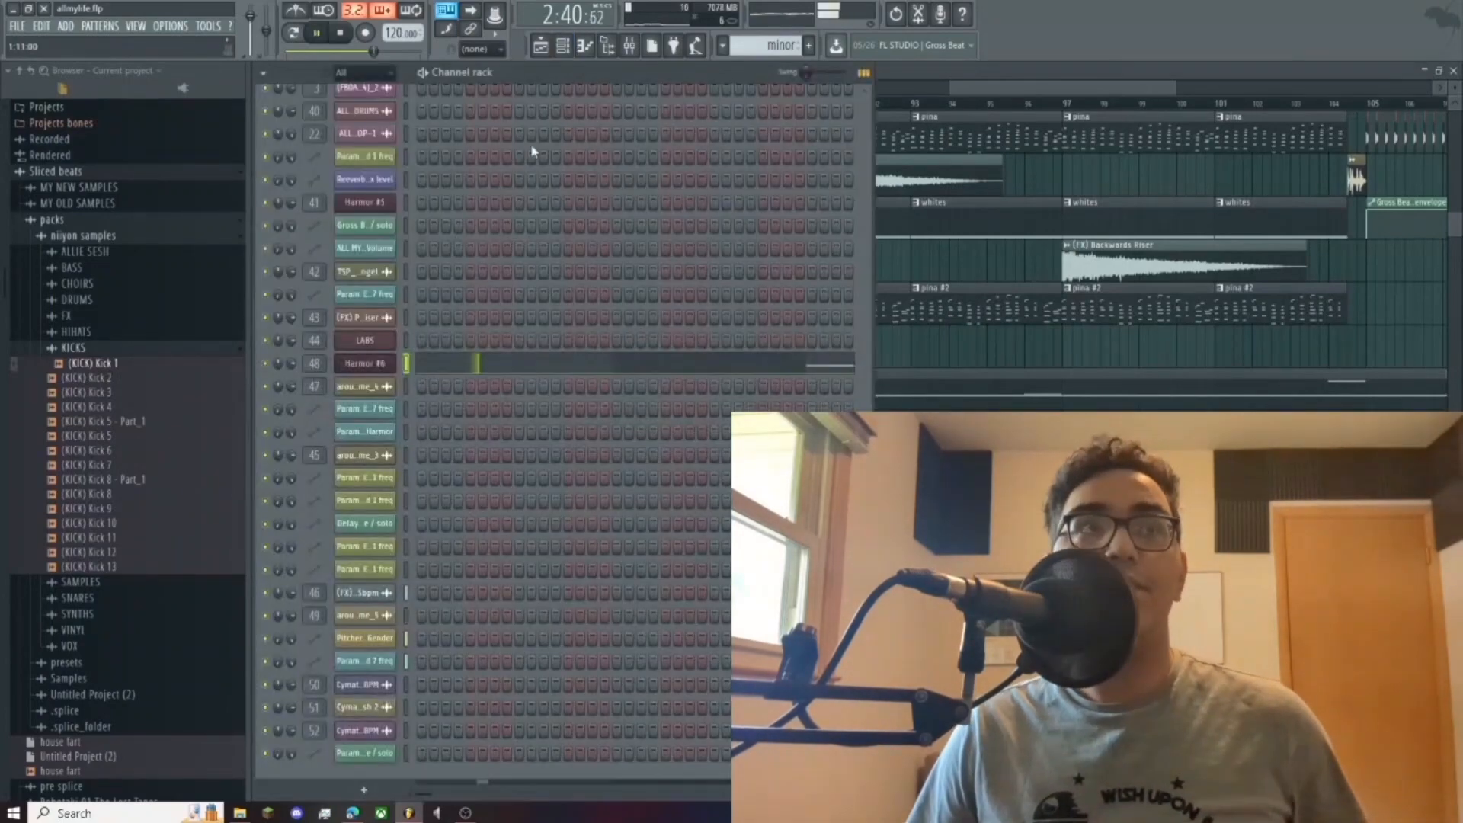
{"action": "left_click", "coordinate": [345, 363]}
{"action": "key", "text": "space"}
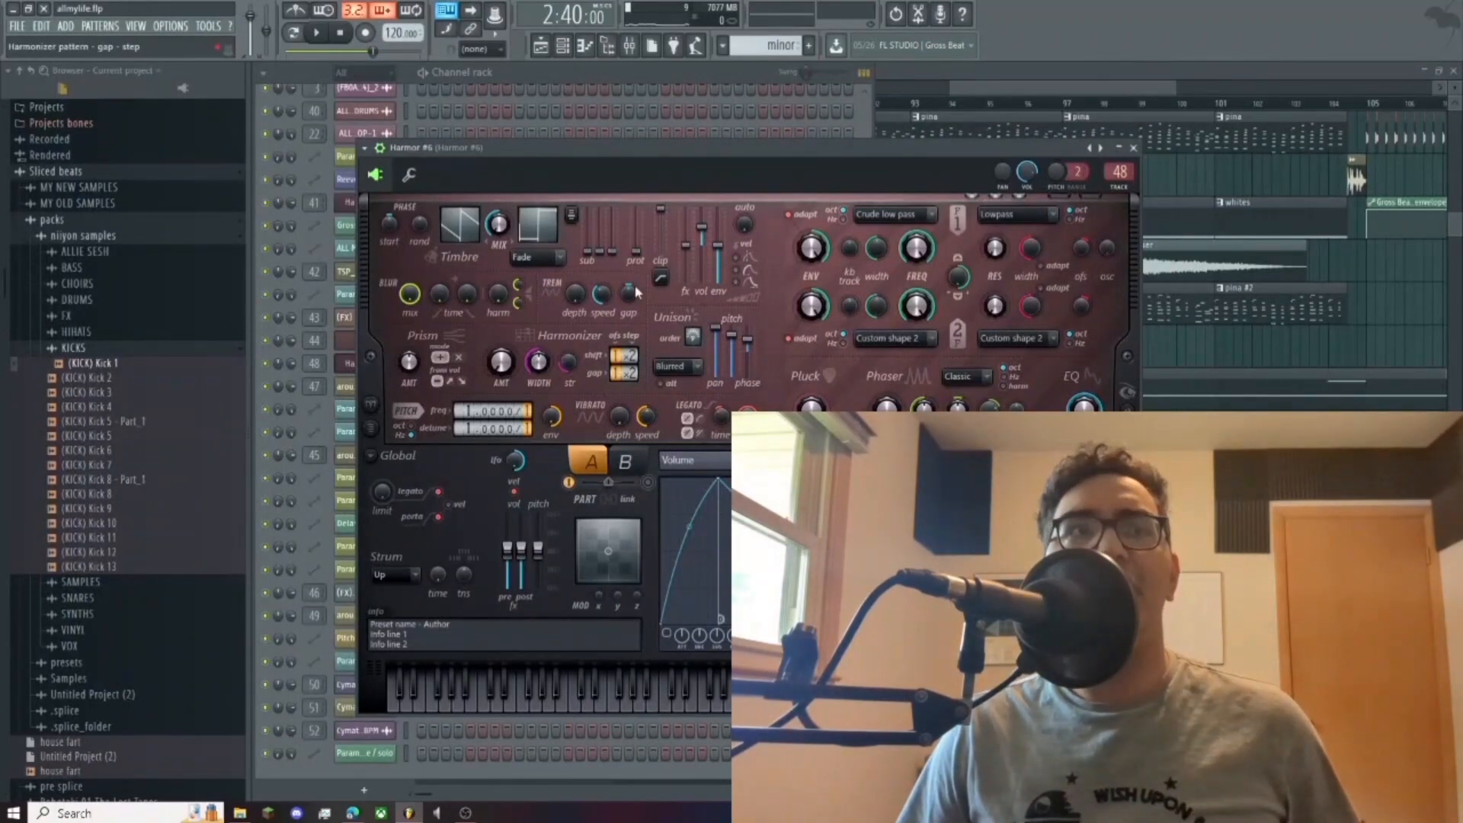
{"action": "left_click", "coordinate": [630, 49]}
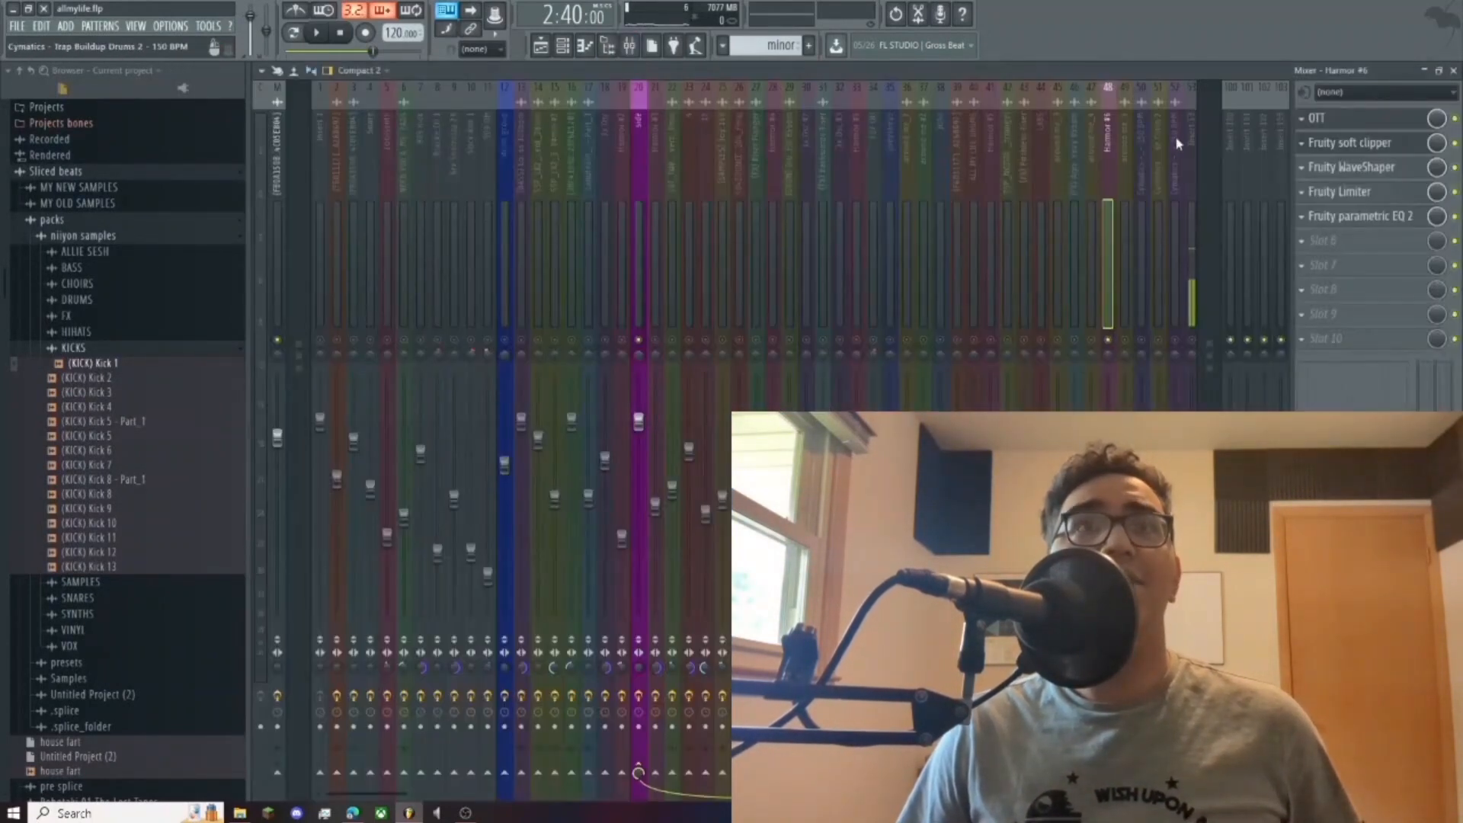
{"action": "left_click", "coordinate": [1335, 119]}
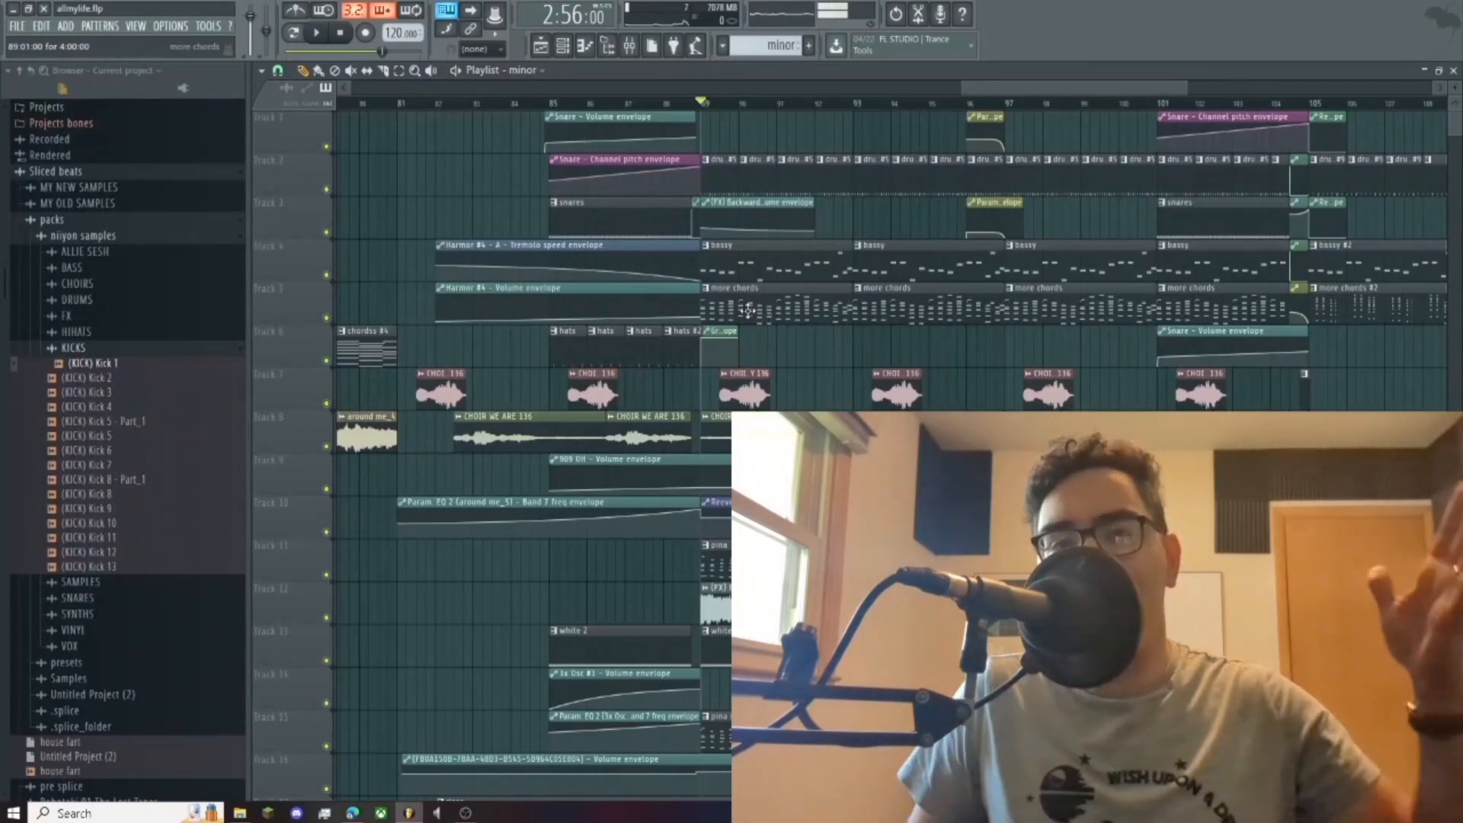
Step: Solo playlist track 5 with the more chords clips, play it, and review the pina pattern's notes in the piano roll
{"action": "right_click", "coordinate": [326, 318]}
{"action": "key", "text": "space"}
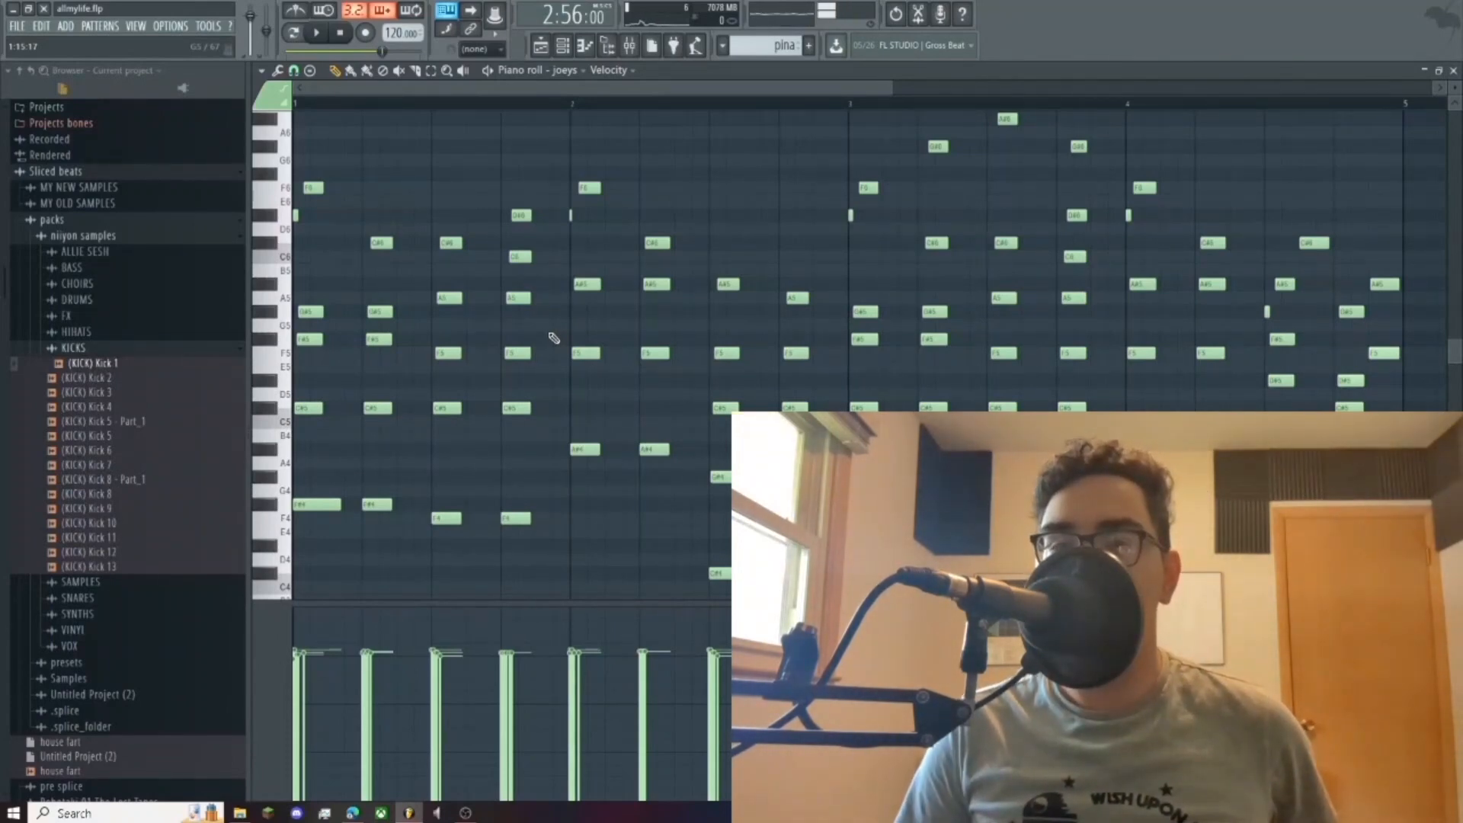
{"action": "scroll", "coordinate": [610, 295], "scroll_direction": "down", "scroll_amount": 3}
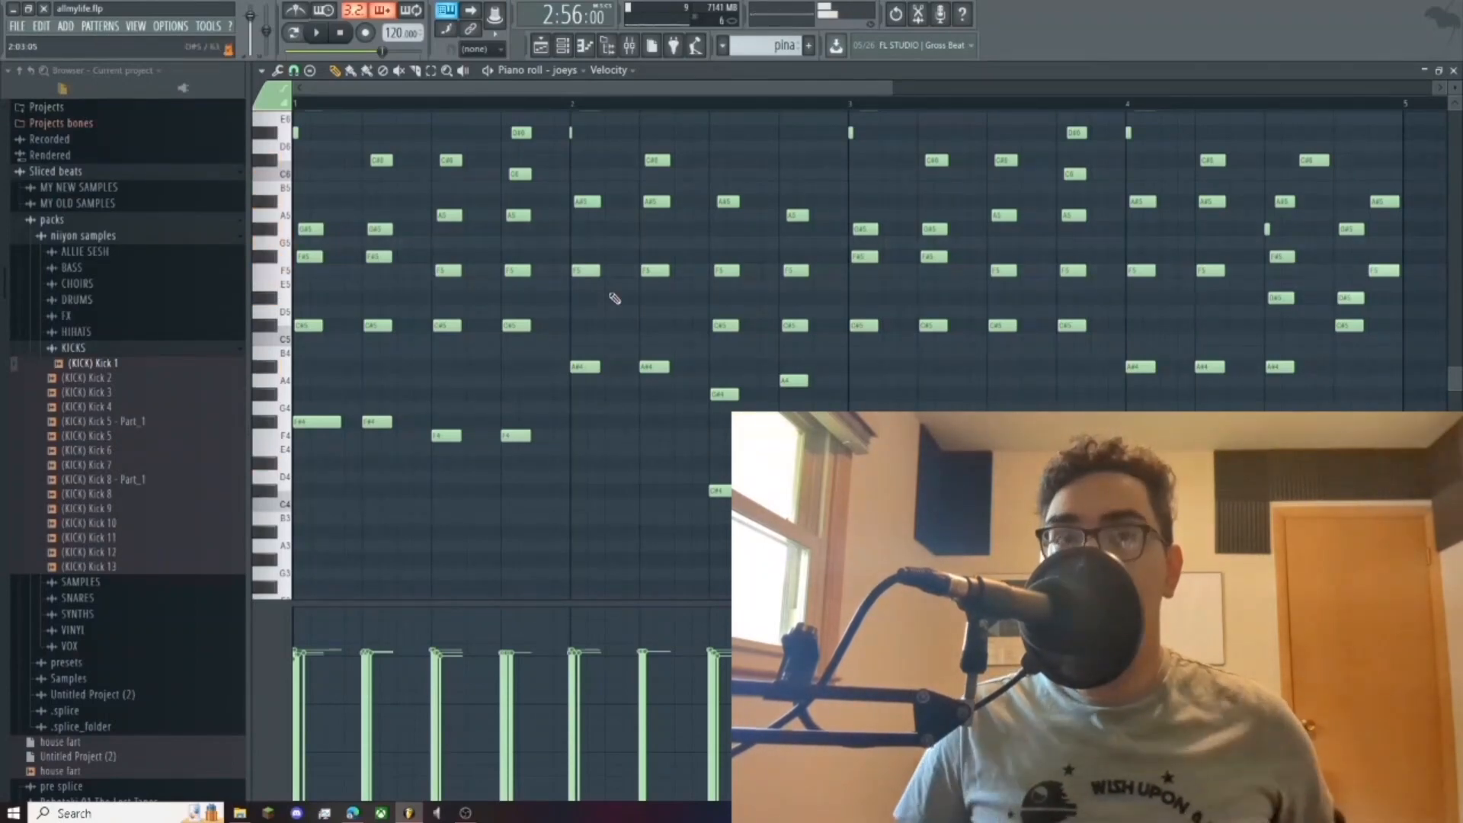
Step: Return to the playlist, solo the more chords track, and play it from bar 89
{"action": "key", "text": "F5"}
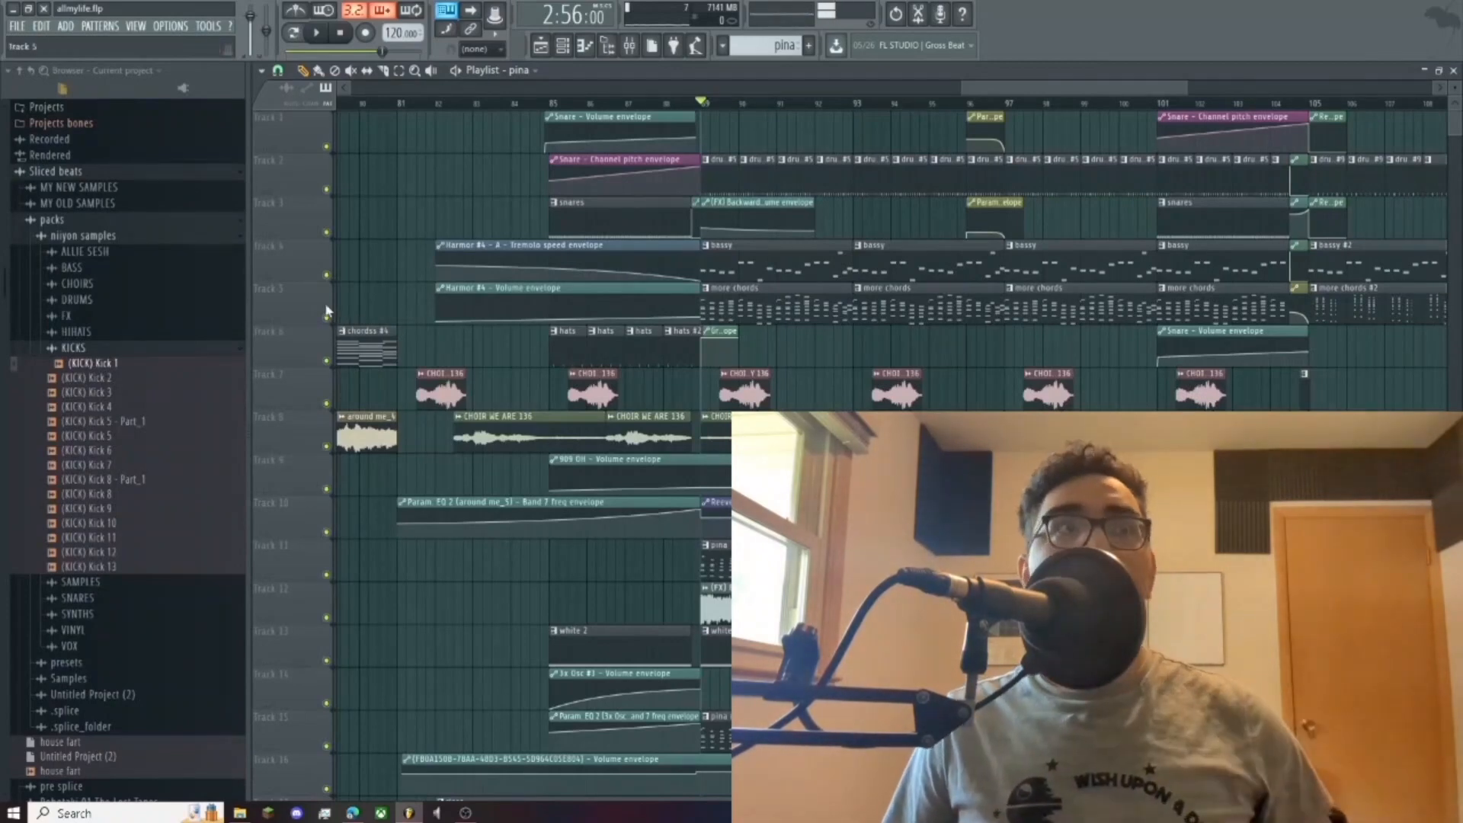
{"action": "right_click", "coordinate": [327, 317]}
{"action": "key", "text": "space"}
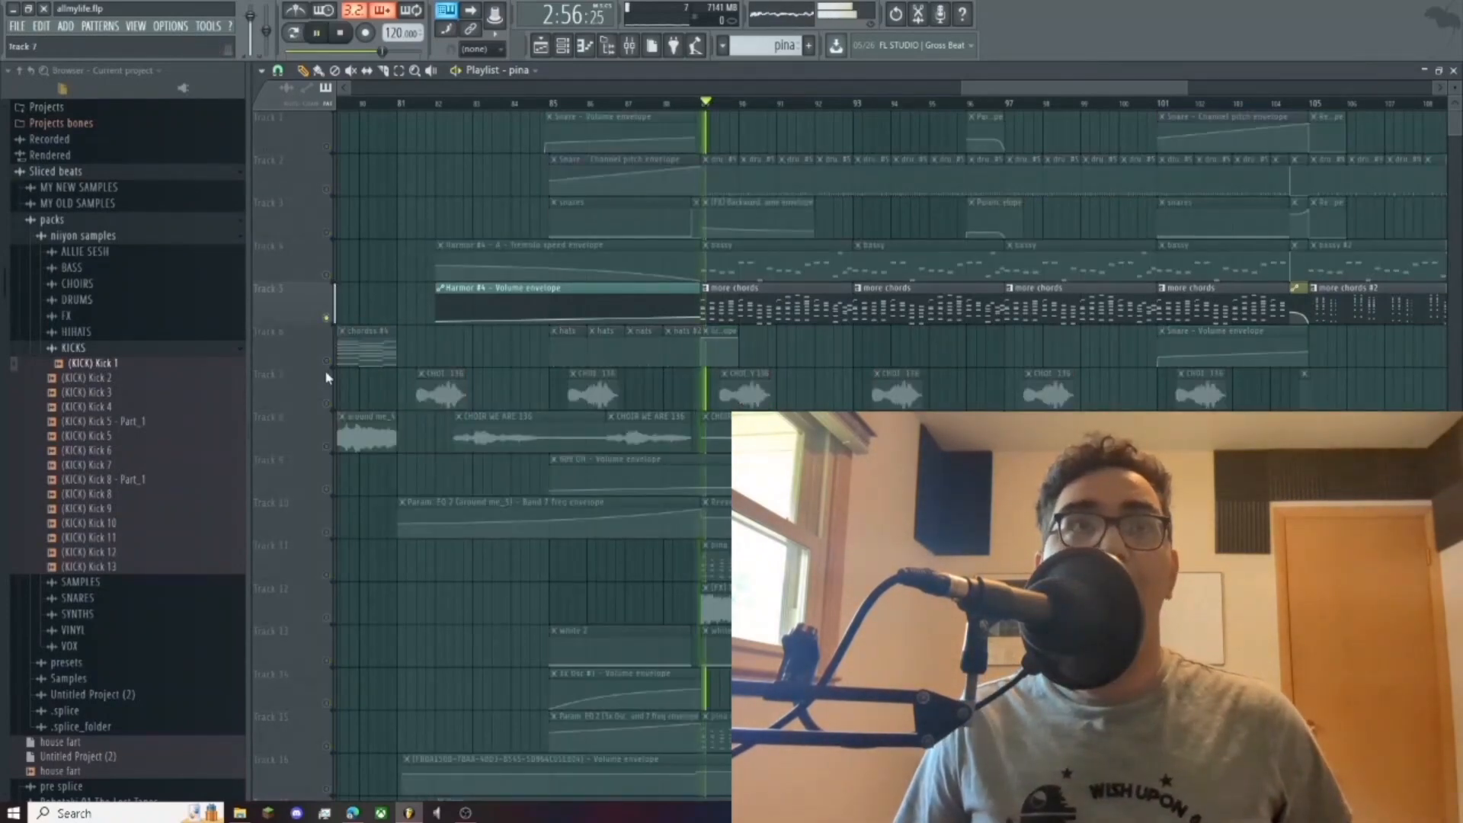
Step: Solo playlist track 4 with the bossy clips, switch the solo to track 11 with the pina clips, and play from bar 89
{"action": "right_click", "coordinate": [327, 275]}
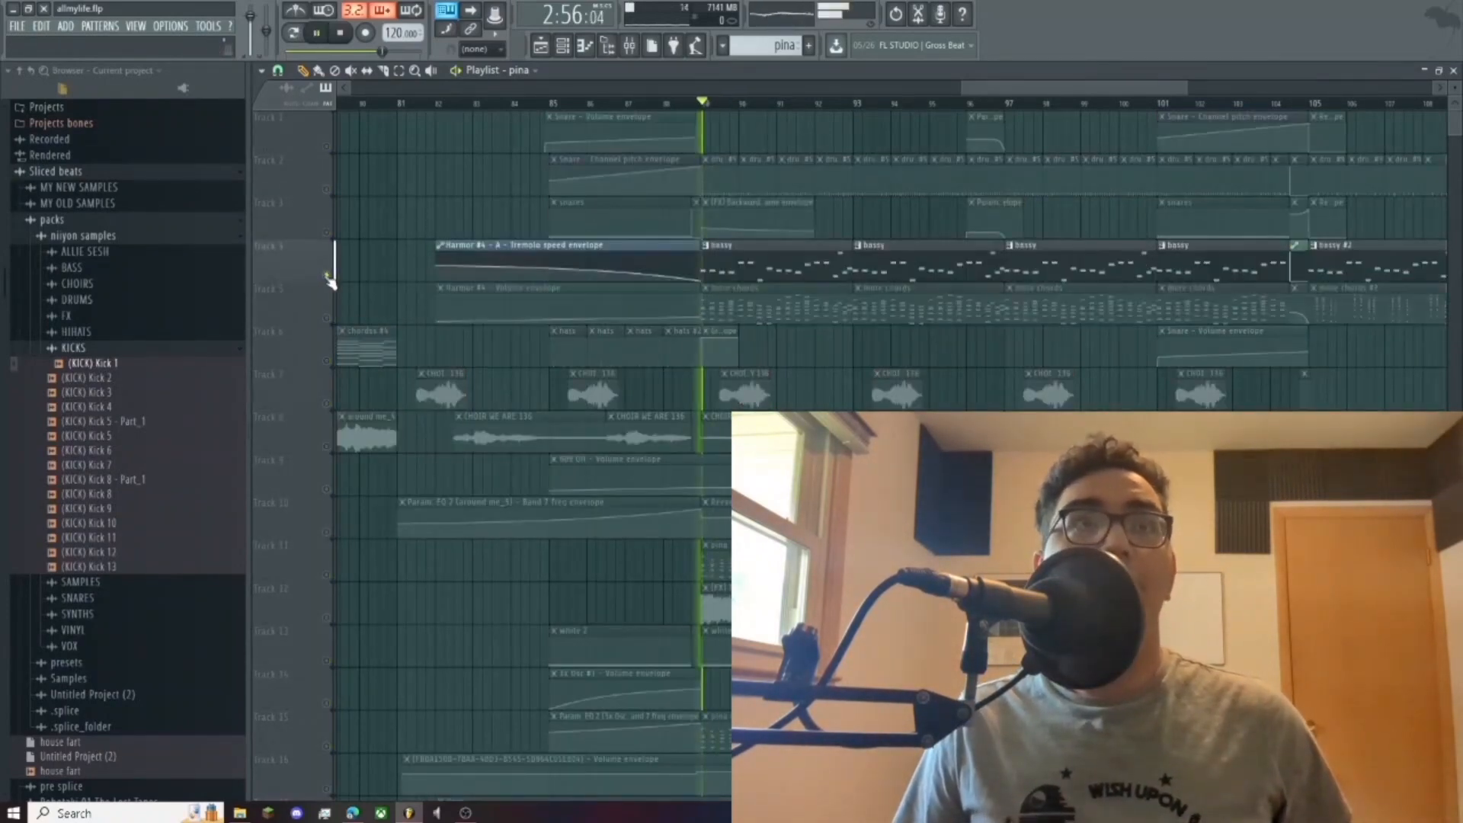
{"action": "key", "text": "space"}
{"action": "right_click", "coordinate": [329, 576]}
{"action": "key", "text": "space"}
Step: Solo playlist track 15 with its pina clips and listen to it from bar 89
{"action": "scroll", "coordinate": [697, 416], "scroll_direction": "down", "scroll_amount": 4}
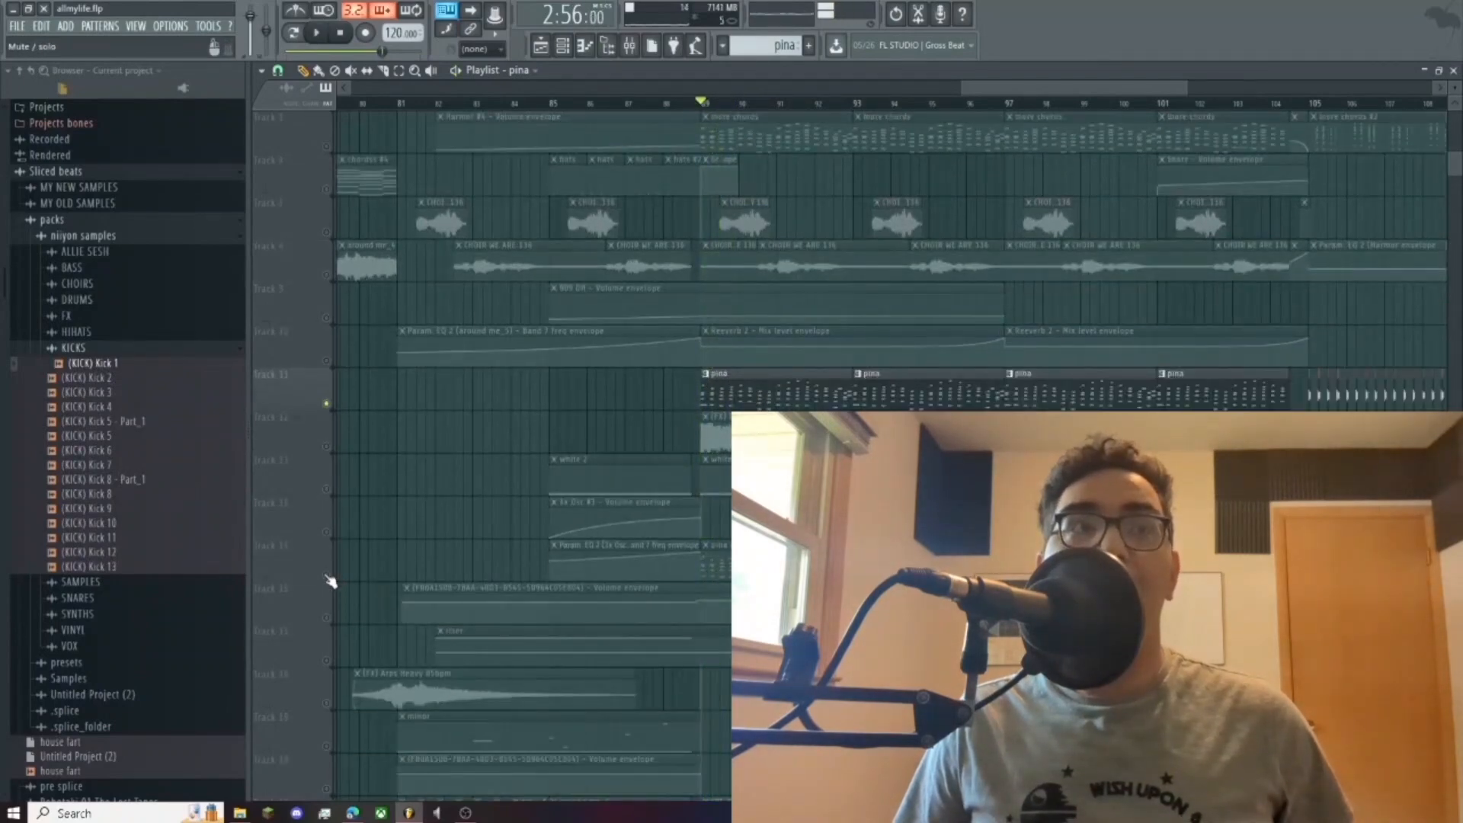
{"action": "right_click", "coordinate": [328, 577]}
{"action": "scroll", "coordinate": [551, 450], "scroll_direction": "down", "scroll_amount": 3}
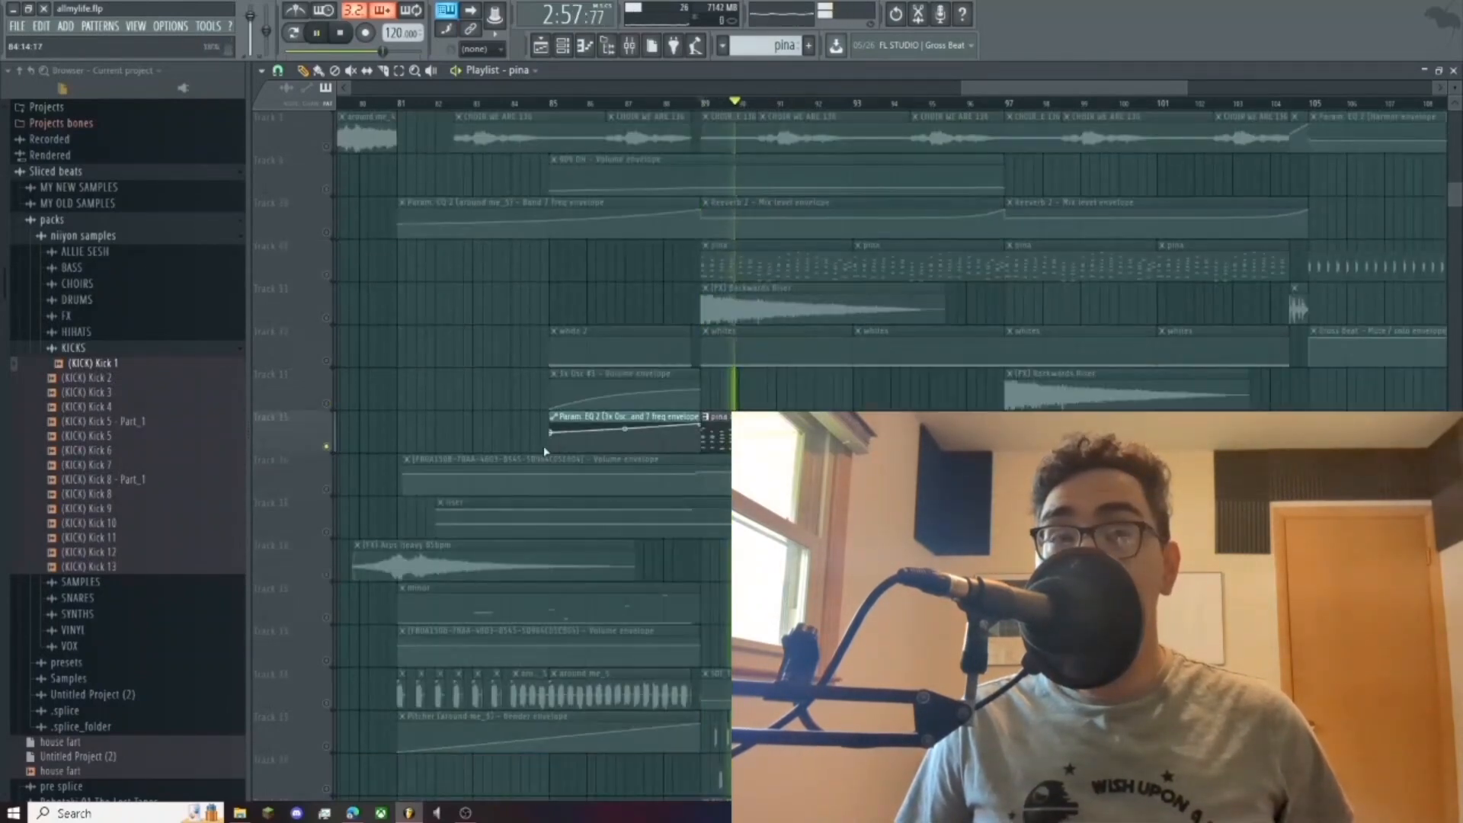
Step: Play only the snare and drum tracks 1 to 3 from bar 85, and re-enable all playlist tracks
{"action": "scroll", "coordinate": [457, 621], "scroll_direction": "down", "scroll_amount": 4}
{"action": "scroll", "coordinate": [453, 602], "scroll_direction": "up", "scroll_amount": 11}
{"action": "key", "text": "space"}
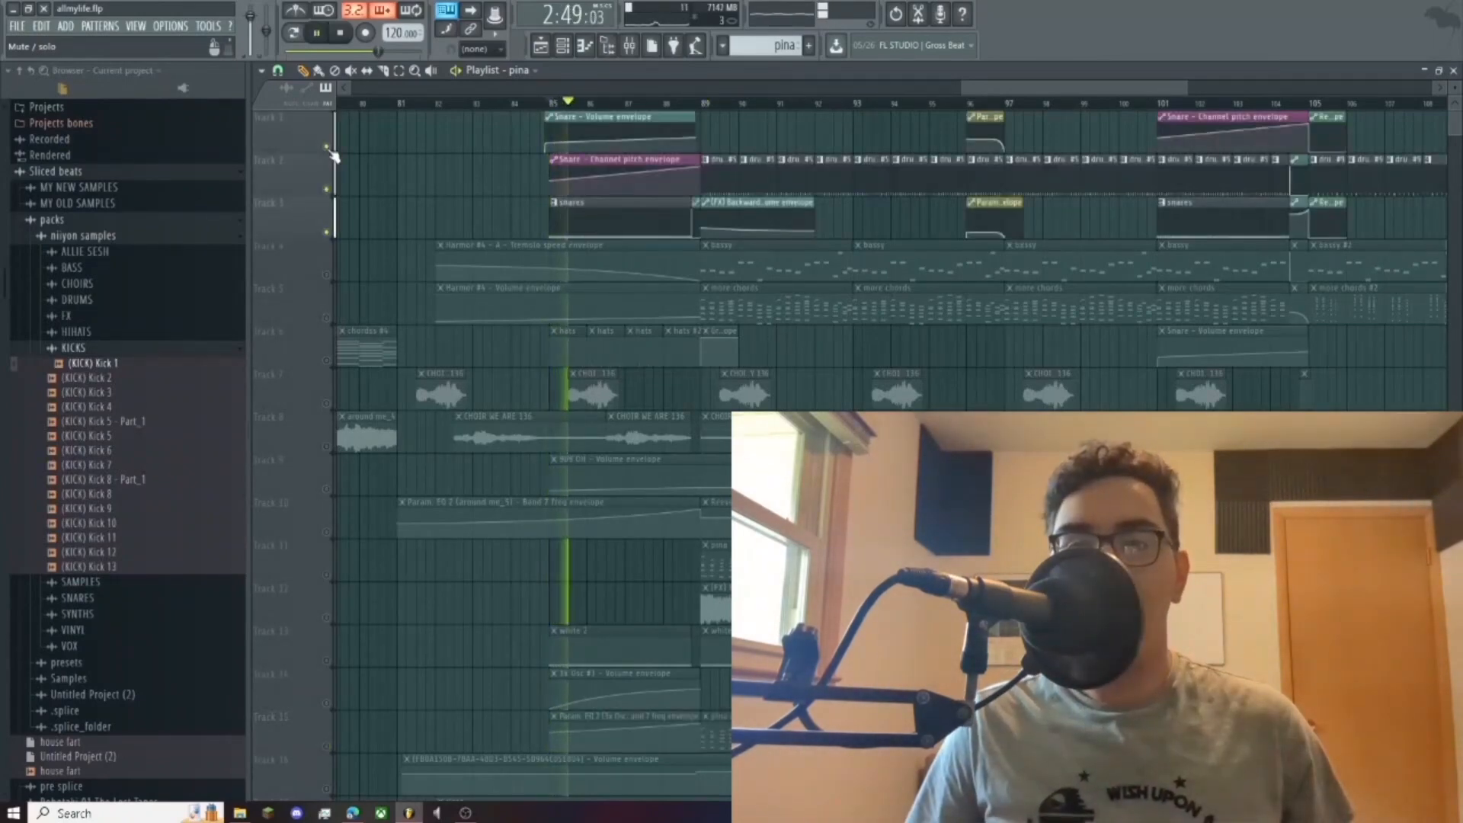
{"action": "key", "text": "space"}
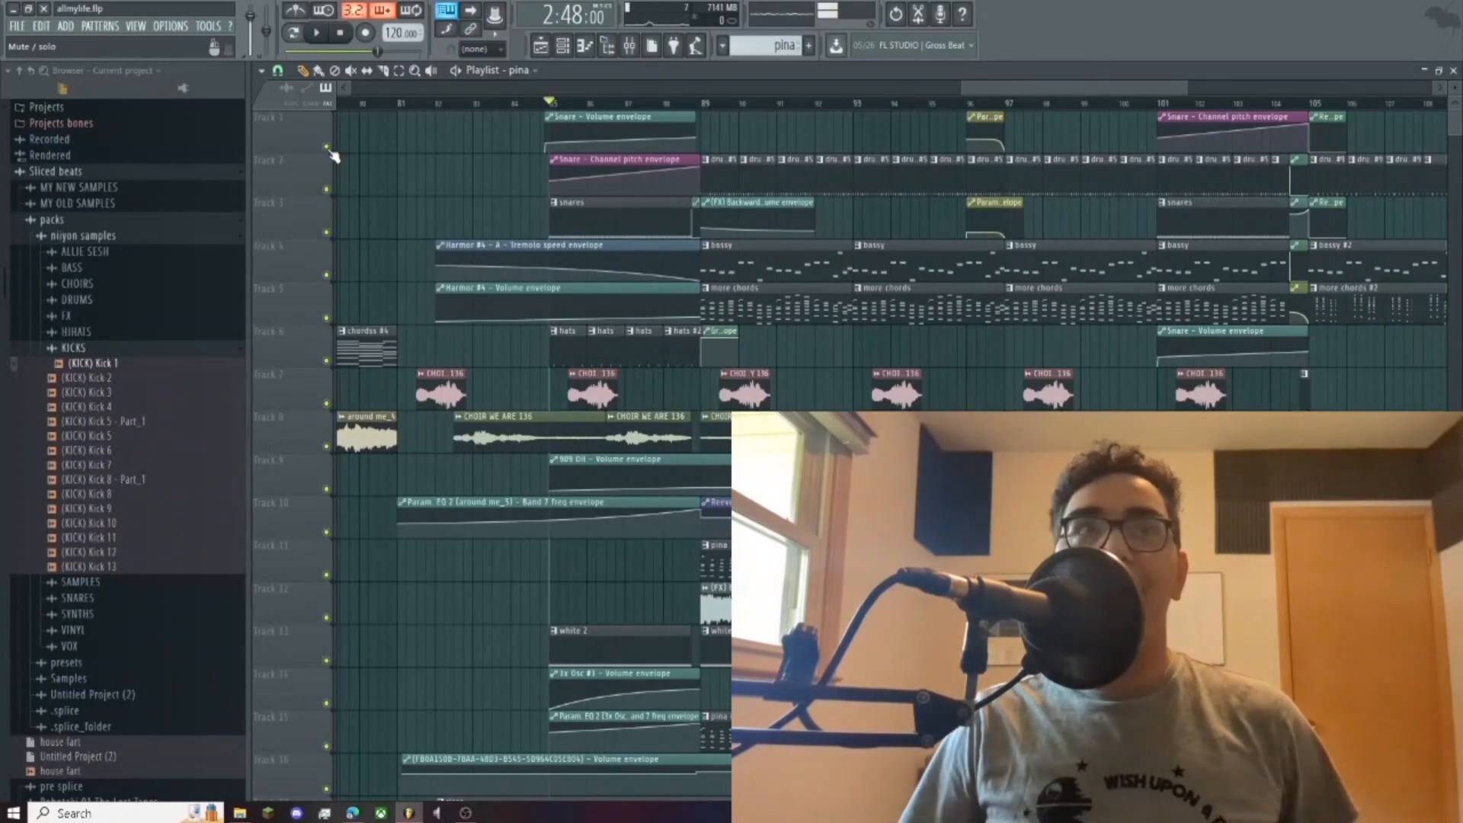
Step: Play the full mix from bar 89 with every track enabled, and view the track levels in the mixer
{"action": "key", "text": "space"}
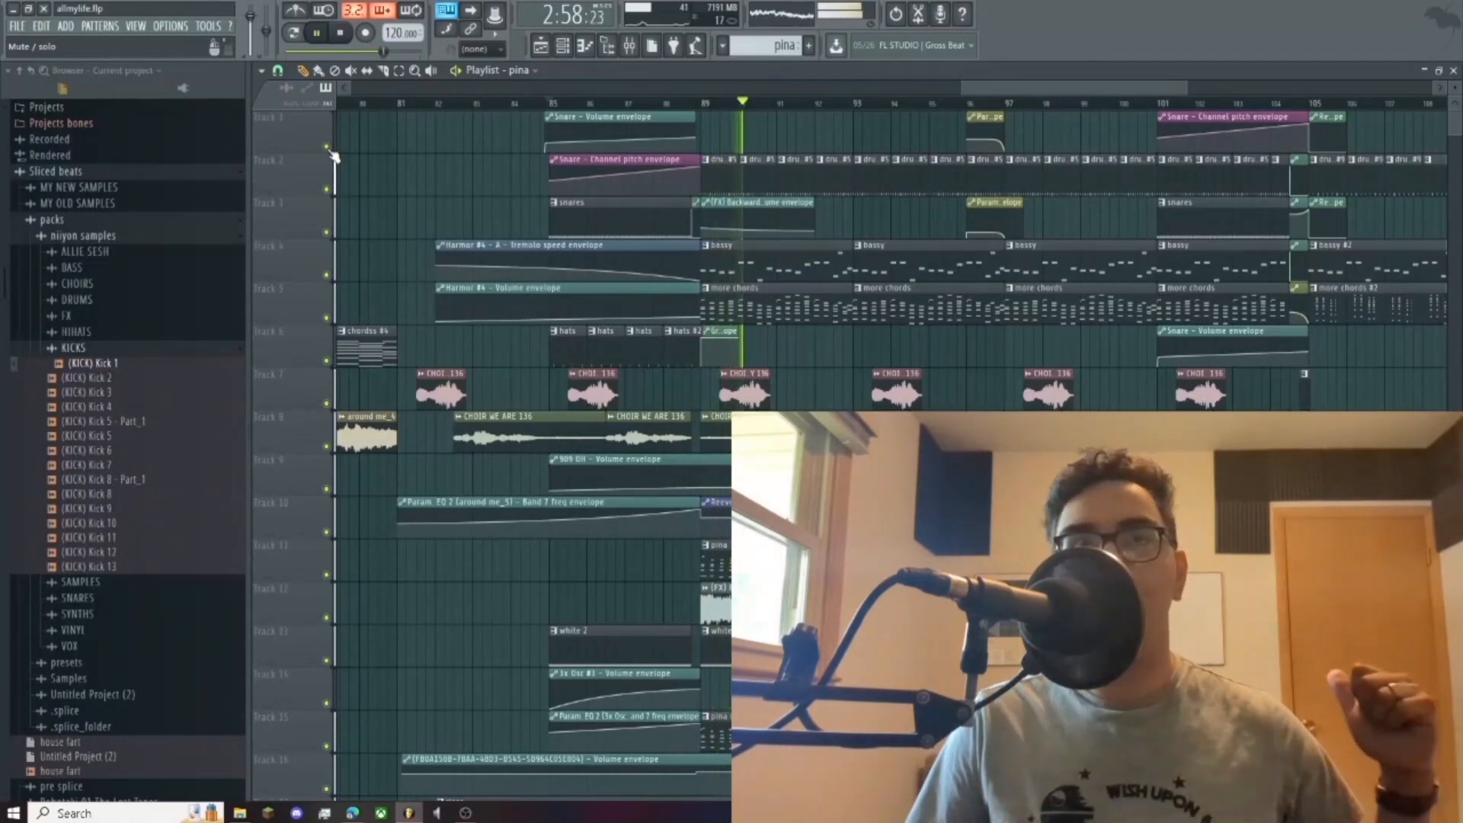
{"action": "key", "text": "space"}
{"action": "left_click", "coordinate": [629, 45]}
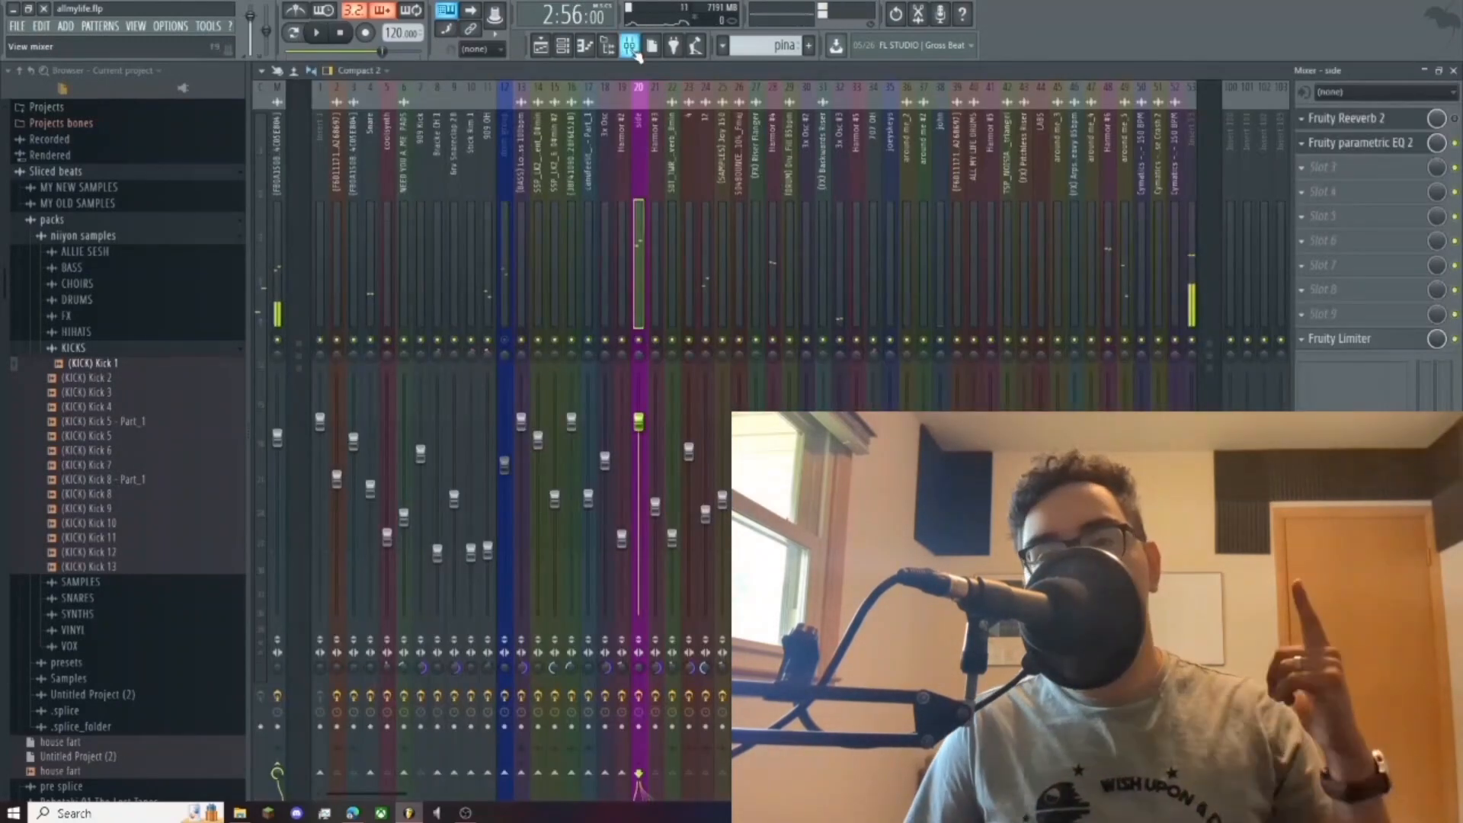
{"action": "key", "text": "space"}
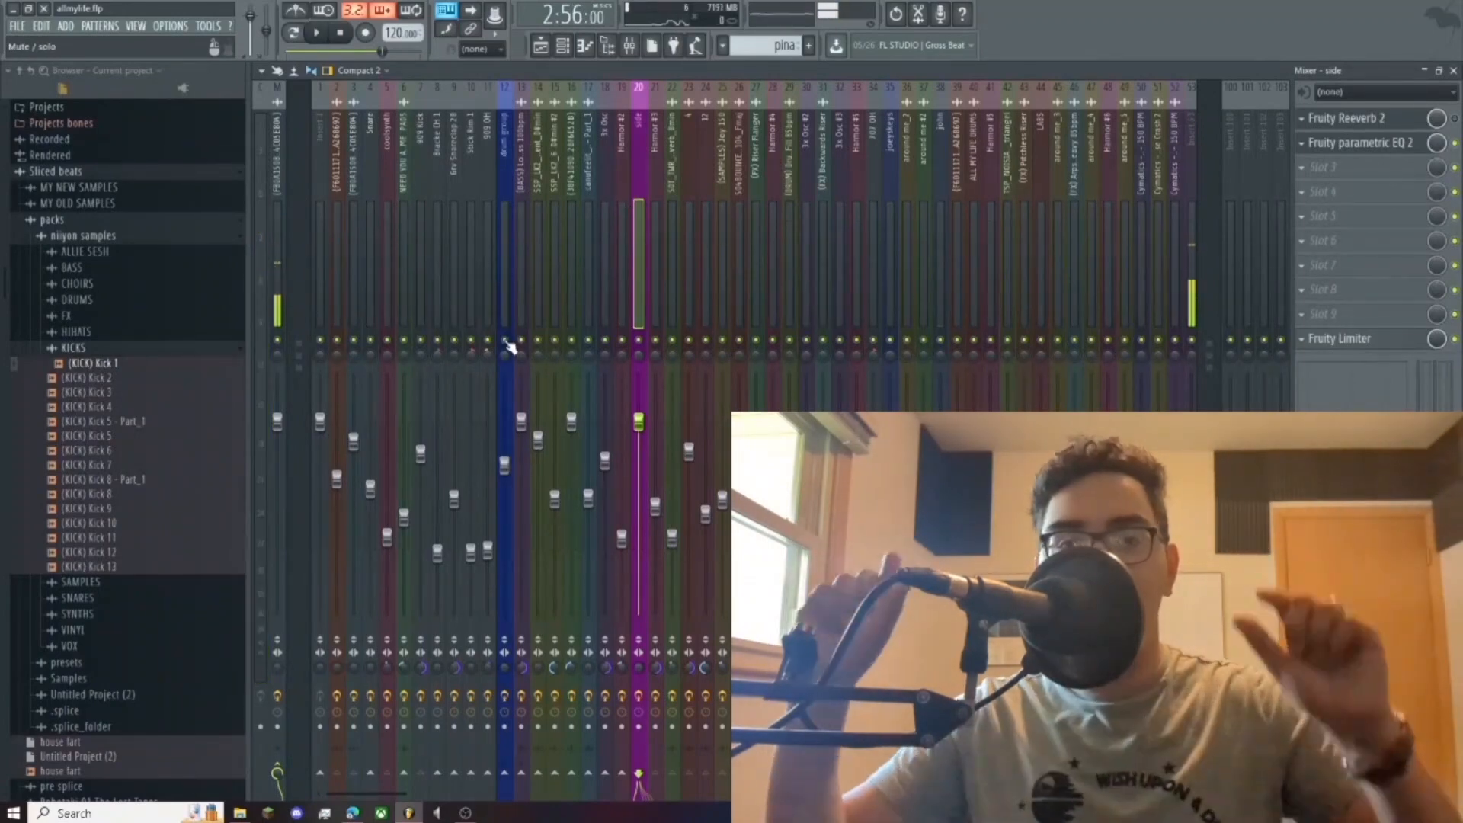
{"action": "key", "text": "space"}
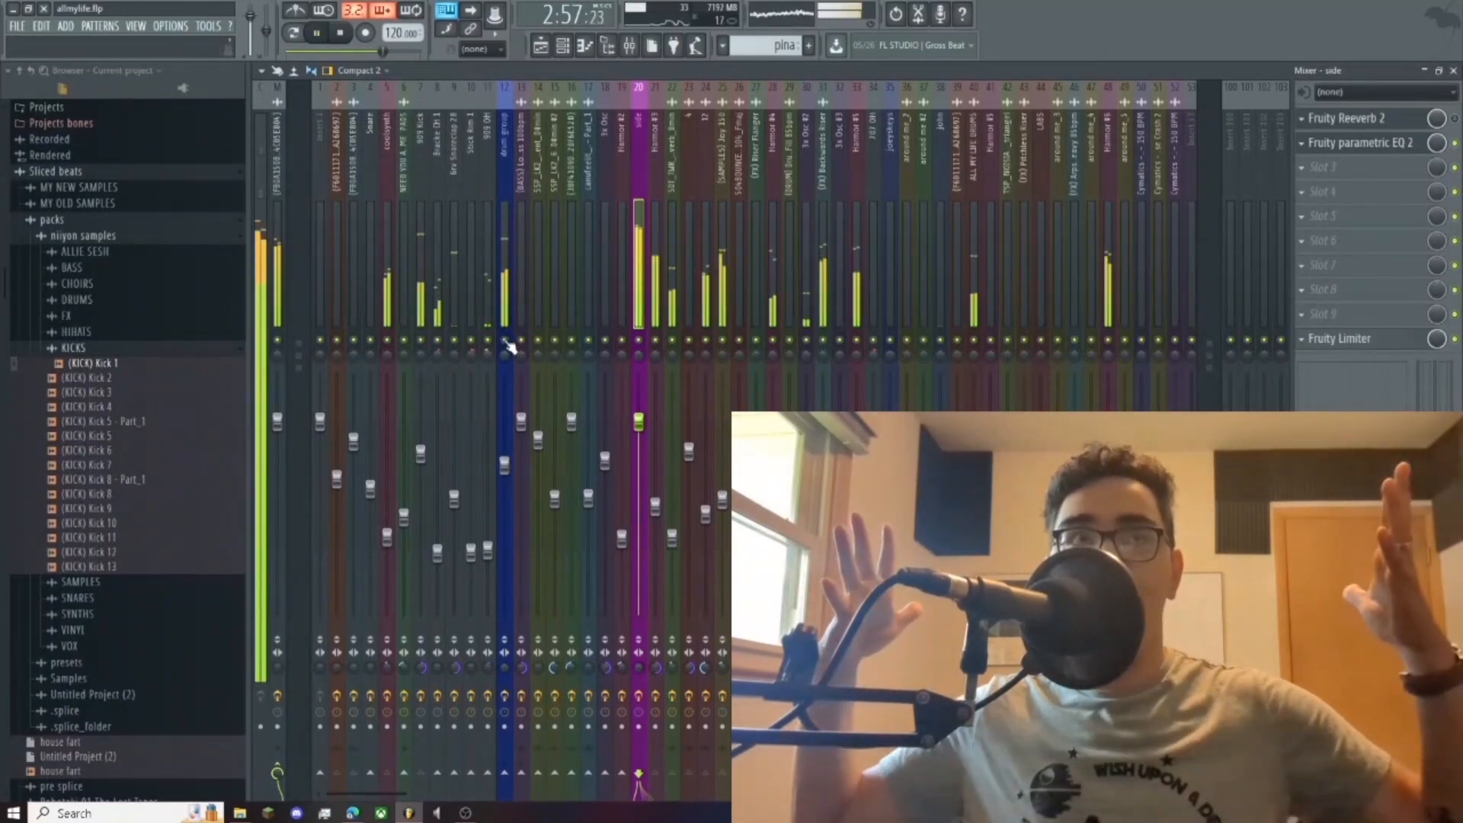
{"action": "key", "text": "space"}
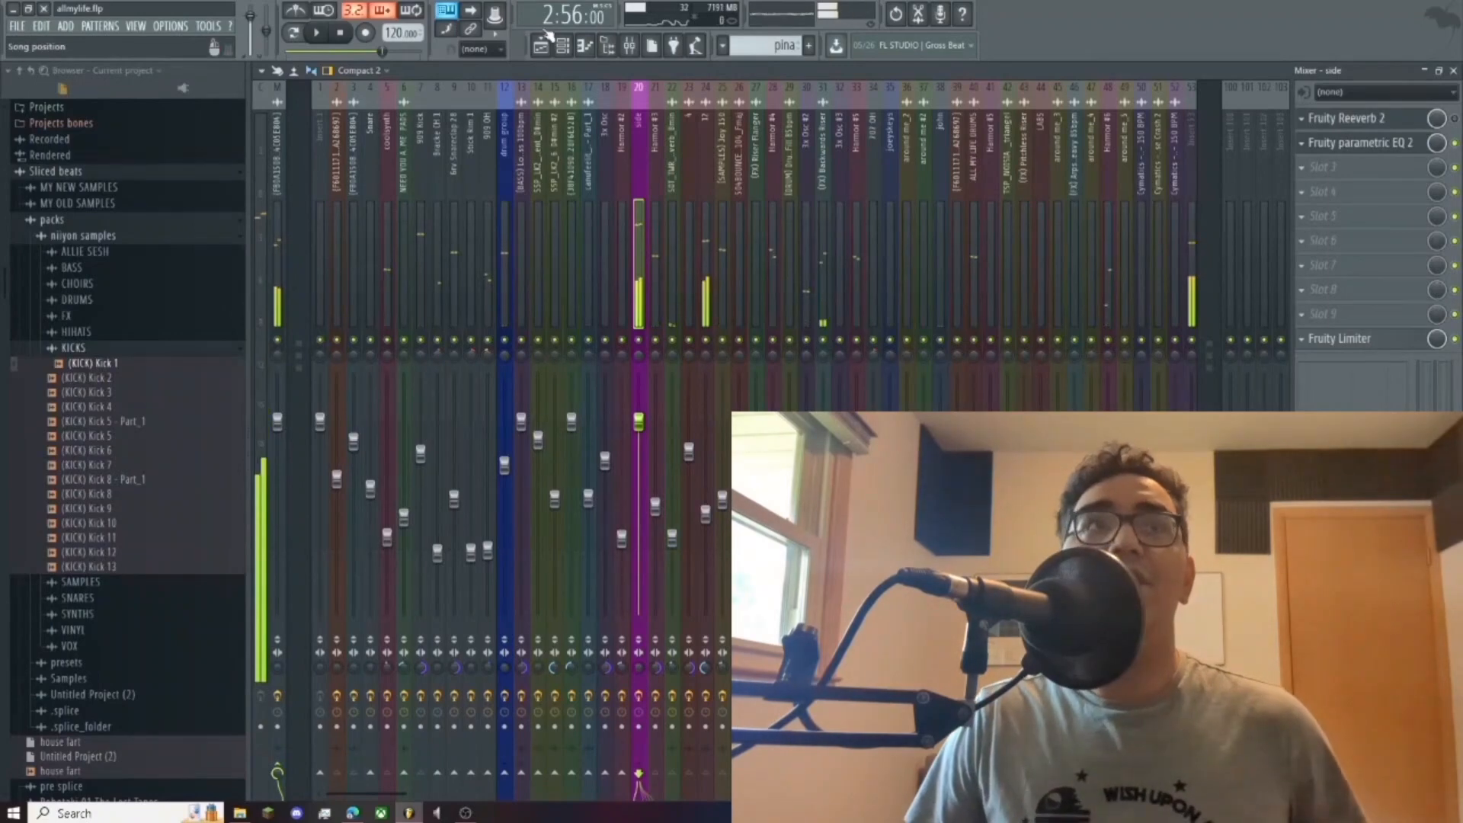
Step: Return to the playlist and fit the whole song arrangement in view
{"action": "key", "text": "F5"}
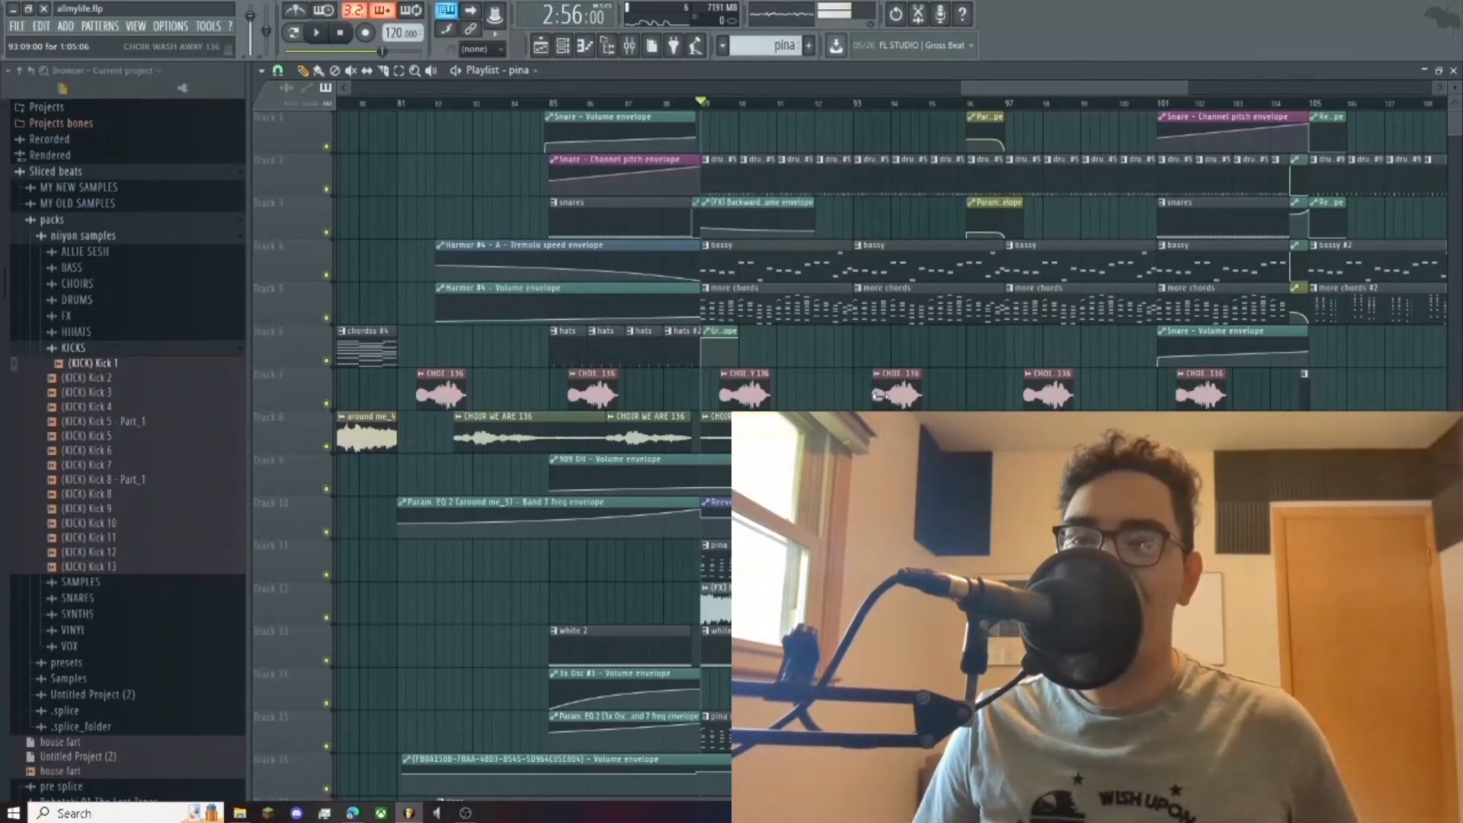
{"action": "right_click", "coordinate": [886, 605], "text": "ctrl"}
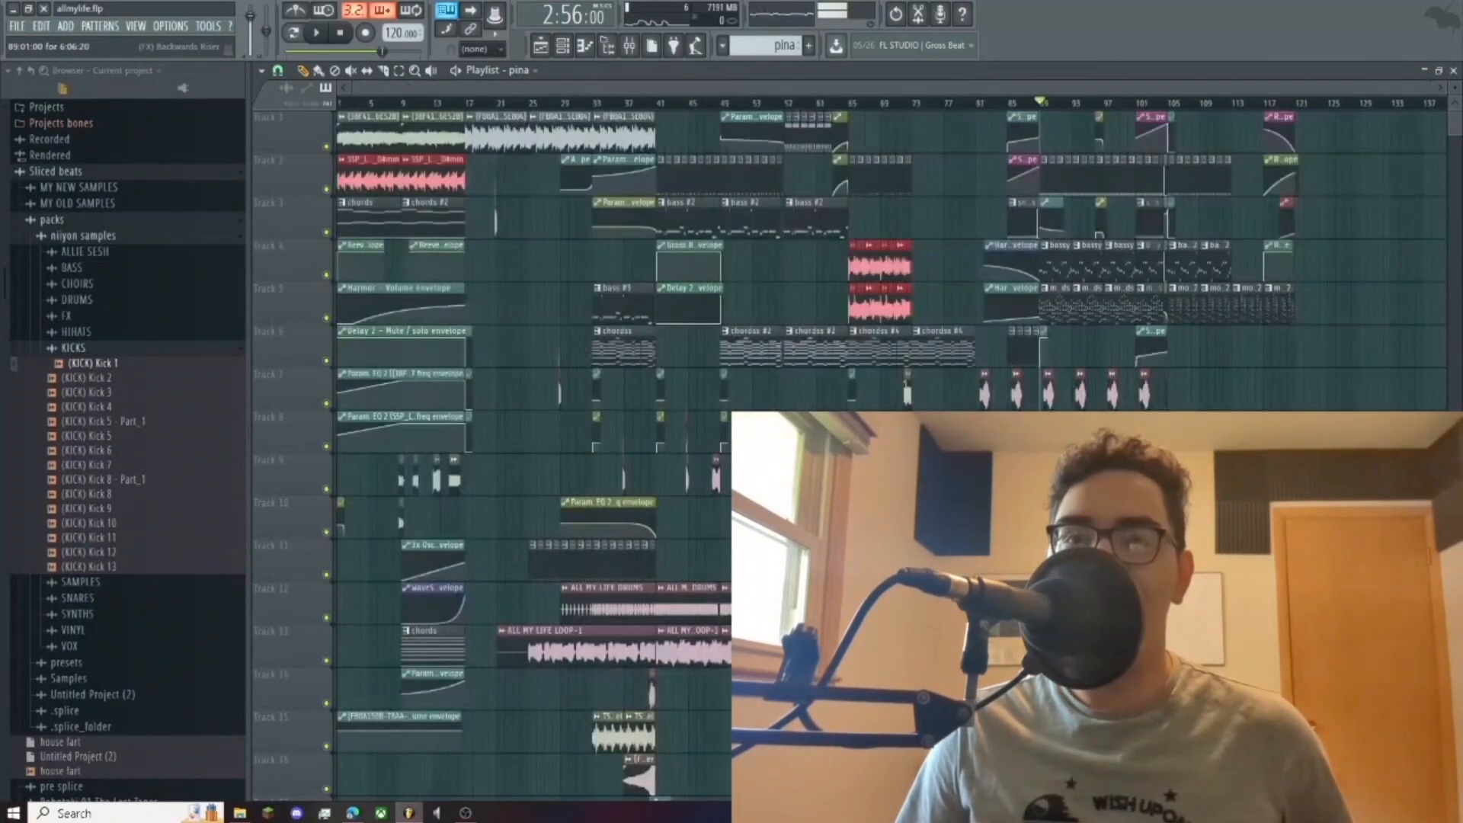